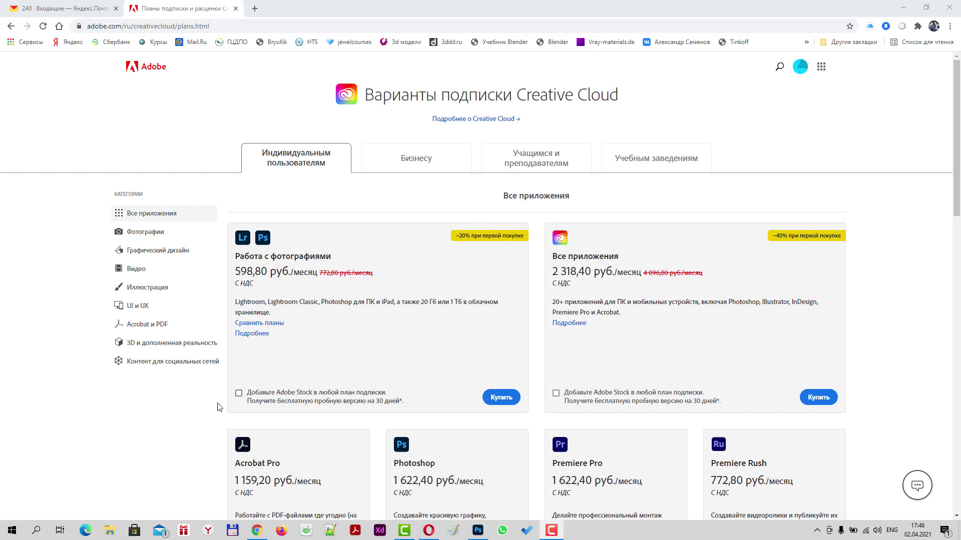
left_click(252, 339)
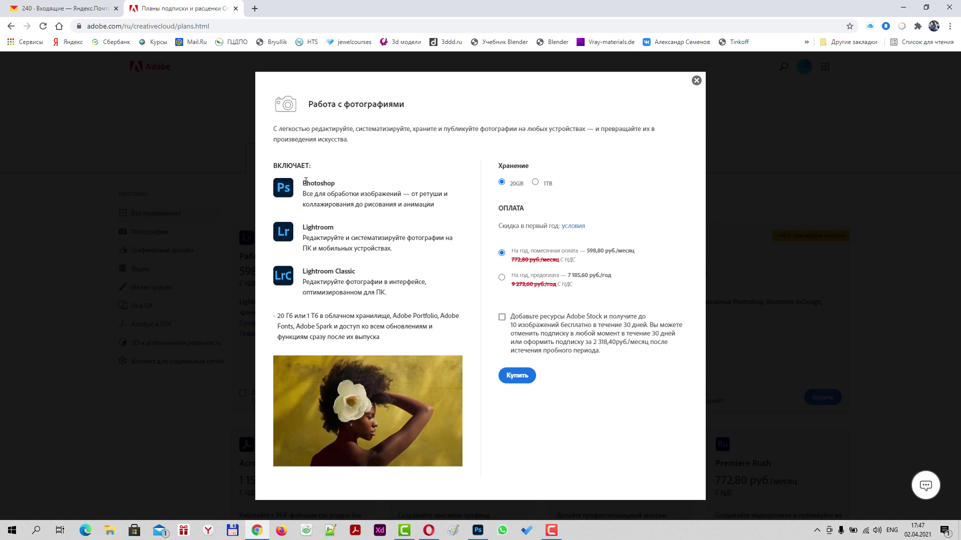
left_click_drag(306, 183, 395, 178)
left_click(398, 173)
left_click(696, 82)
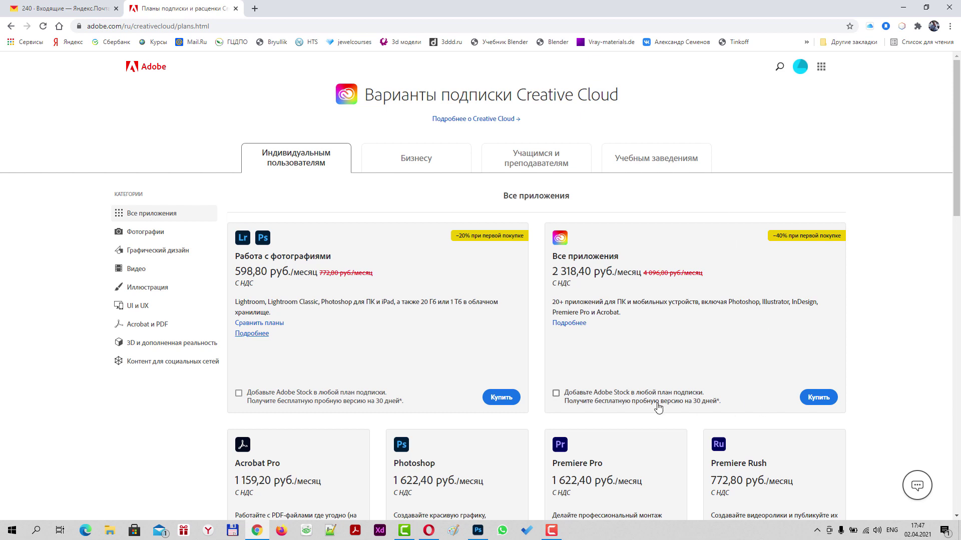
scroll(658, 406, "down", 2)
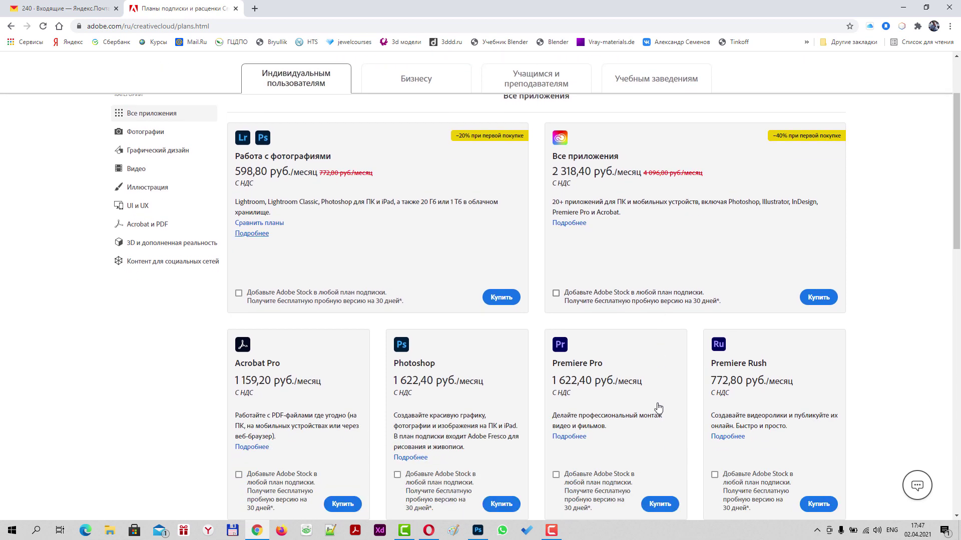
scroll(658, 407, "up", 2)
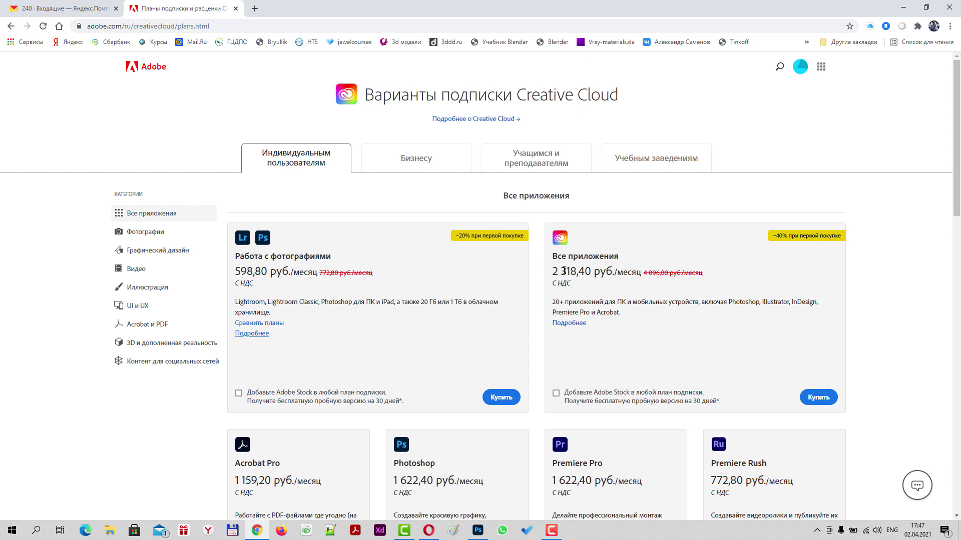
left_click_drag(563, 271, 576, 271)
left_click(588, 285)
left_click_drag(554, 271, 618, 273)
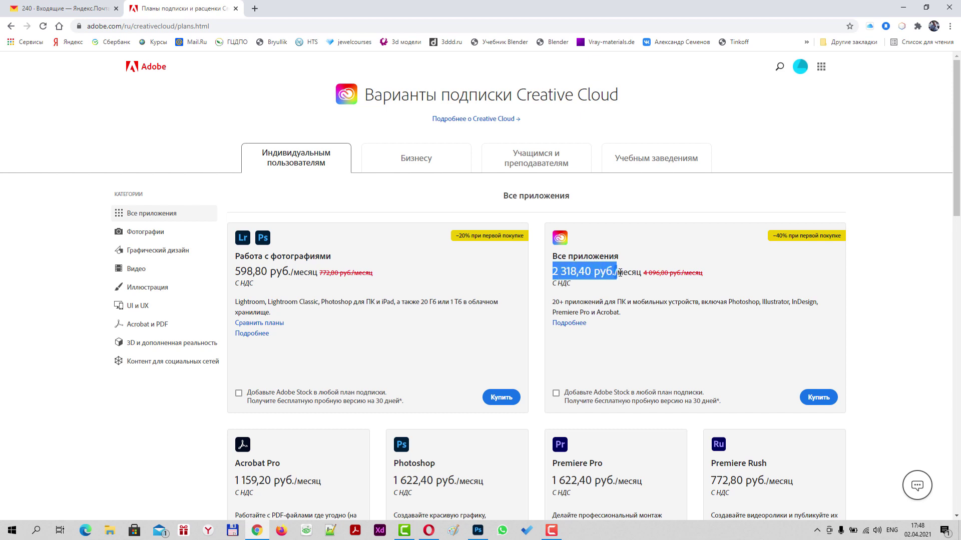
left_click(593, 273)
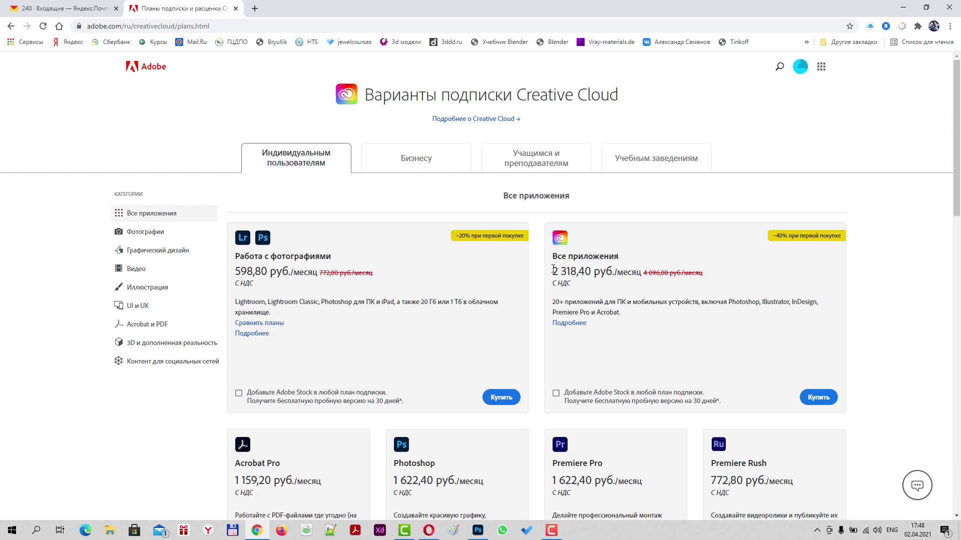
left_click_drag(555, 272, 576, 271)
left_click(570, 324)
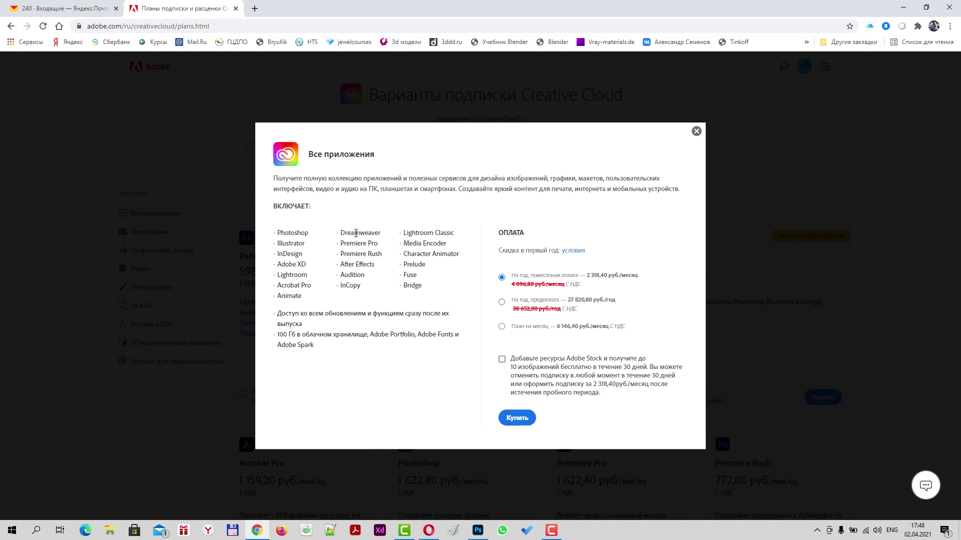
left_click(696, 131)
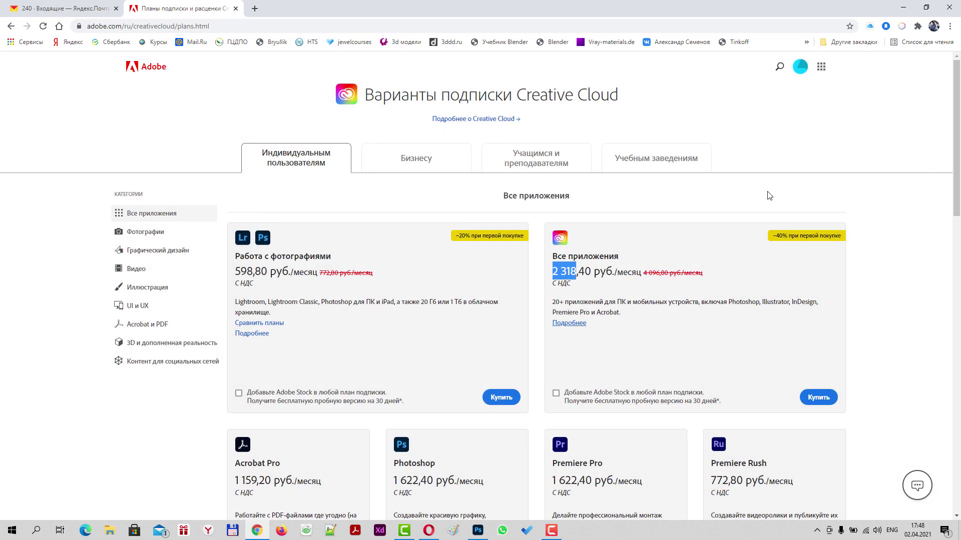
left_click(731, 201)
Switch to Opera and load adobe.com, which brings up the Russia or US region prompt.
left_click(429, 531)
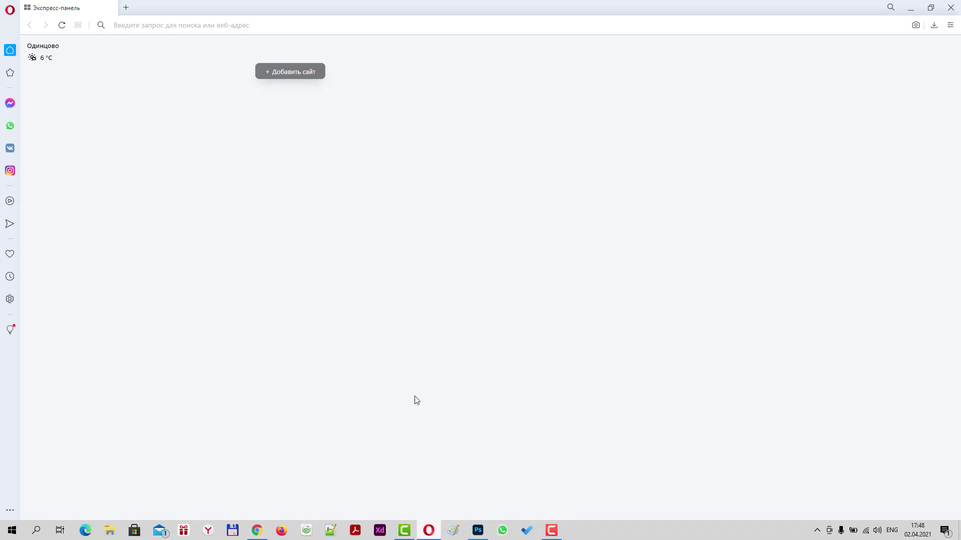
left_click(125, 25)
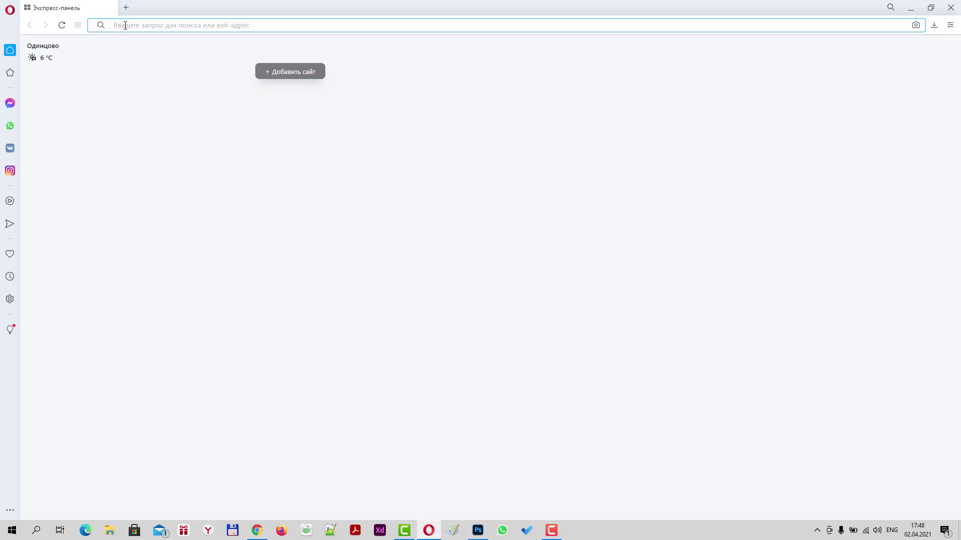
type("adobe.com")
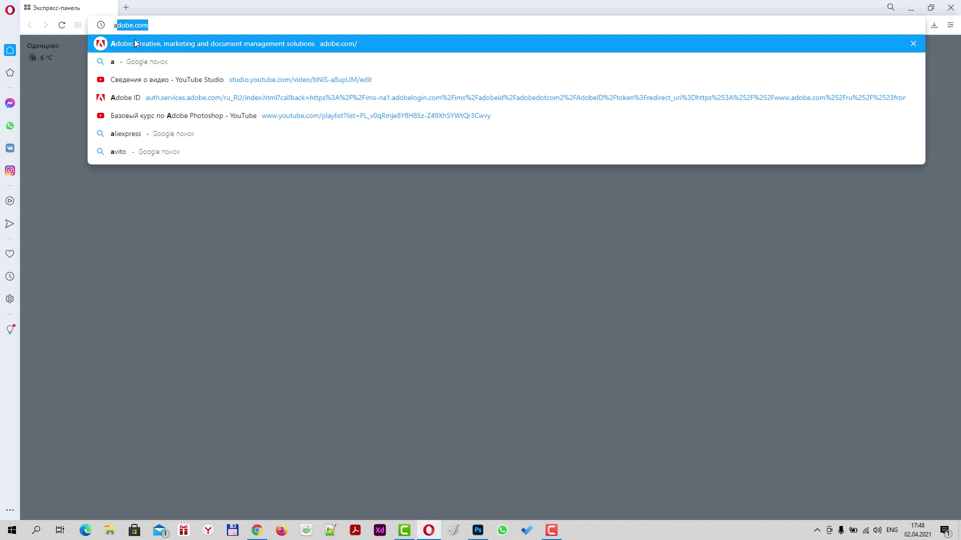
left_click(160, 26)
key("Return")
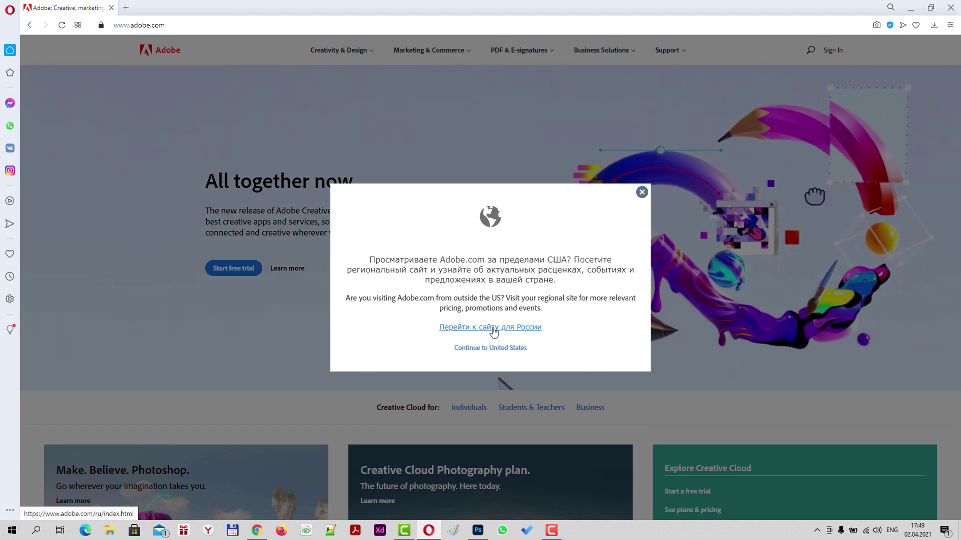
Choose the Russian regional site, browse its homepage, and go to the Вход sign-in page.
left_click(493, 331)
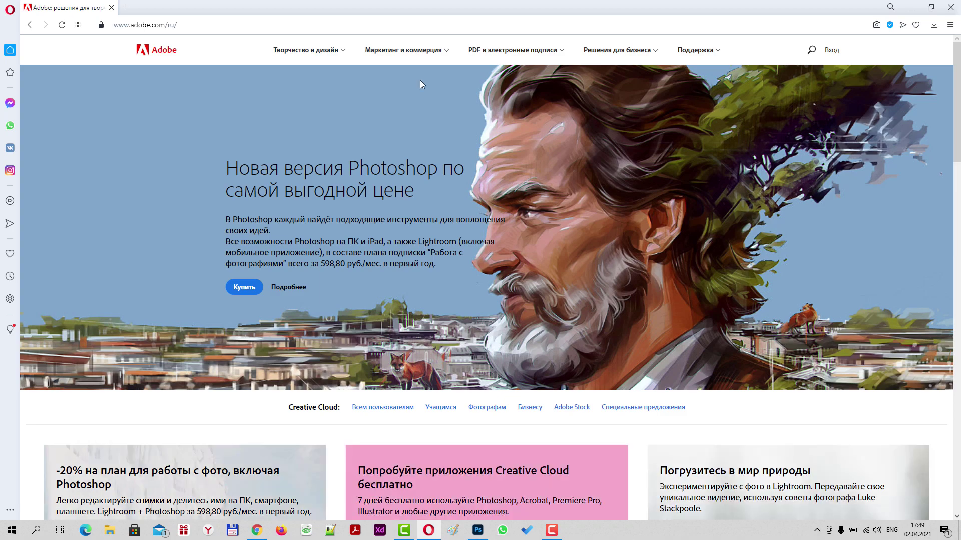
scroll(324, 334, "down", 10)
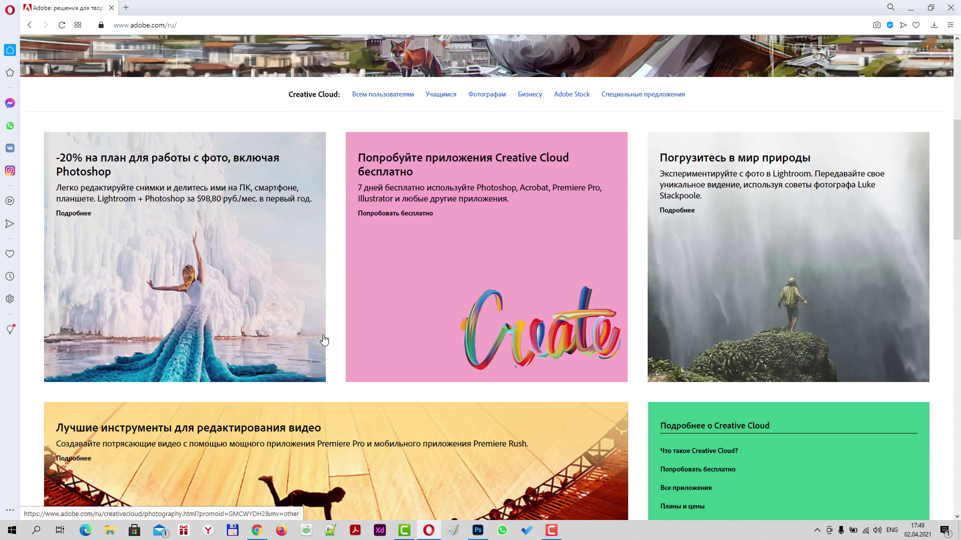
scroll(323, 340, "down", 8)
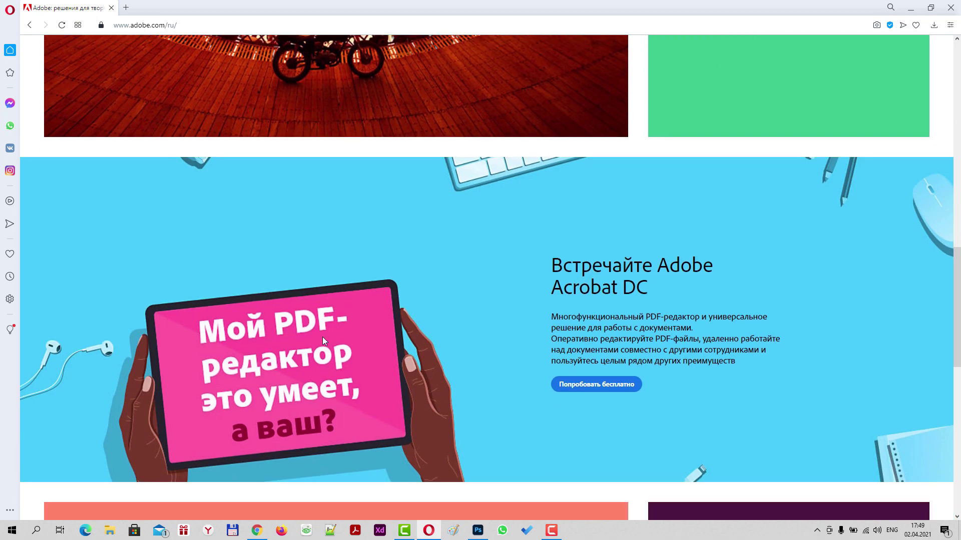
scroll(323, 338, "down", 5)
scroll(323, 338, "up", 14)
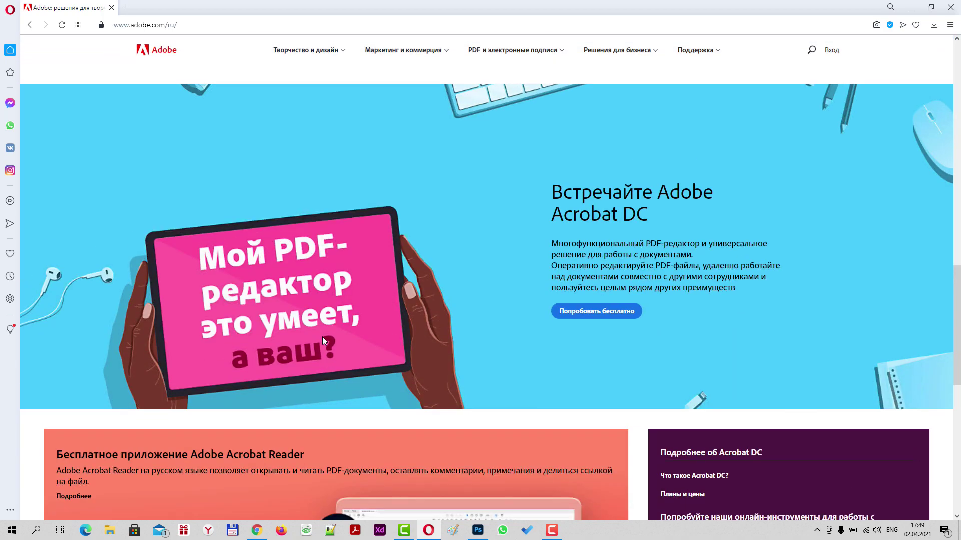
scroll(323, 337, "up", 10)
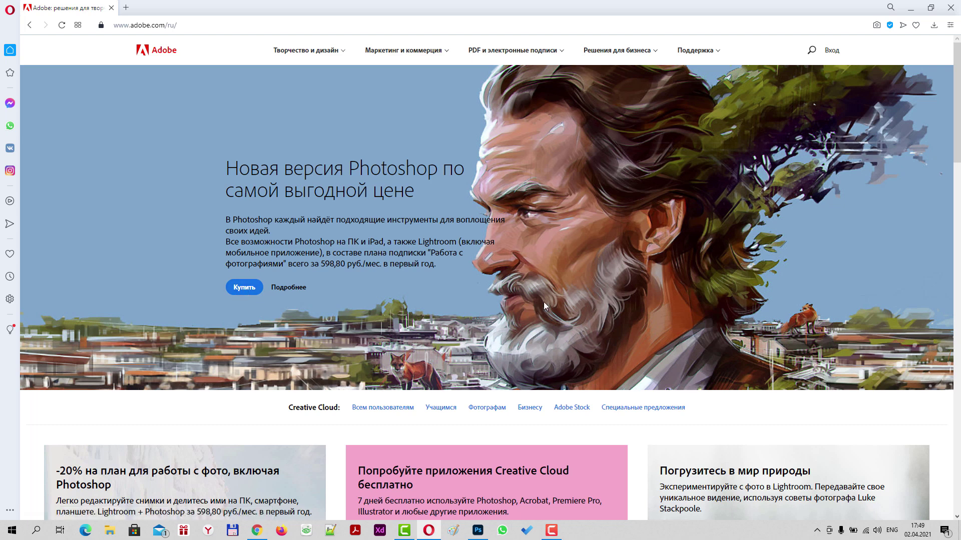
left_click(834, 51)
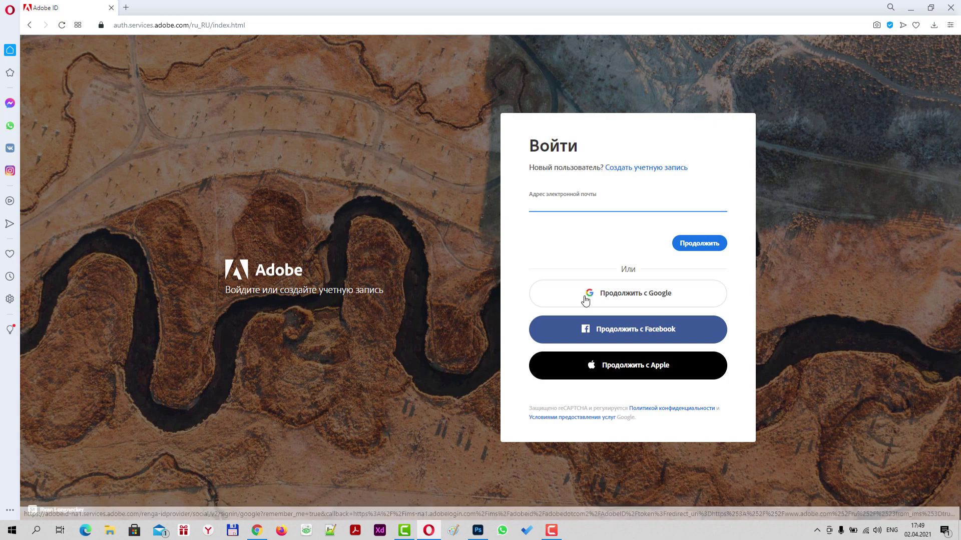
Start a new Adobe account, pasting the e-mail and entering the first and last name.
left_click(634, 170)
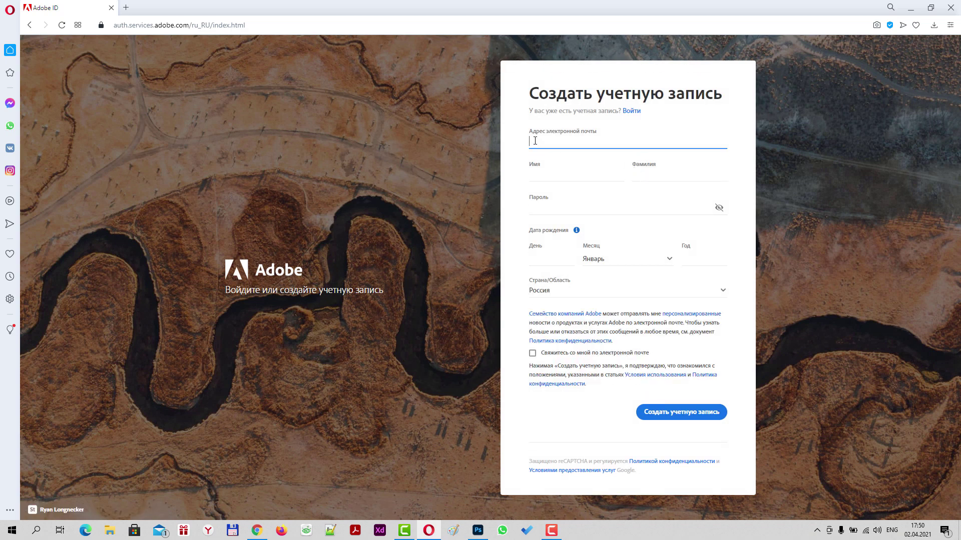
key("ctrl+v")
left_click(540, 177)
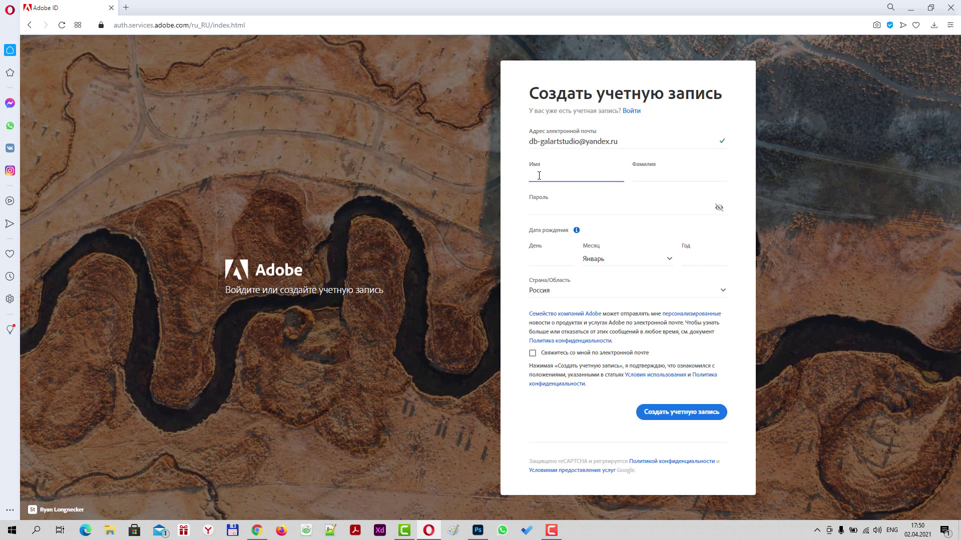
key("alt")
key("Escape")
left_click(656, 174)
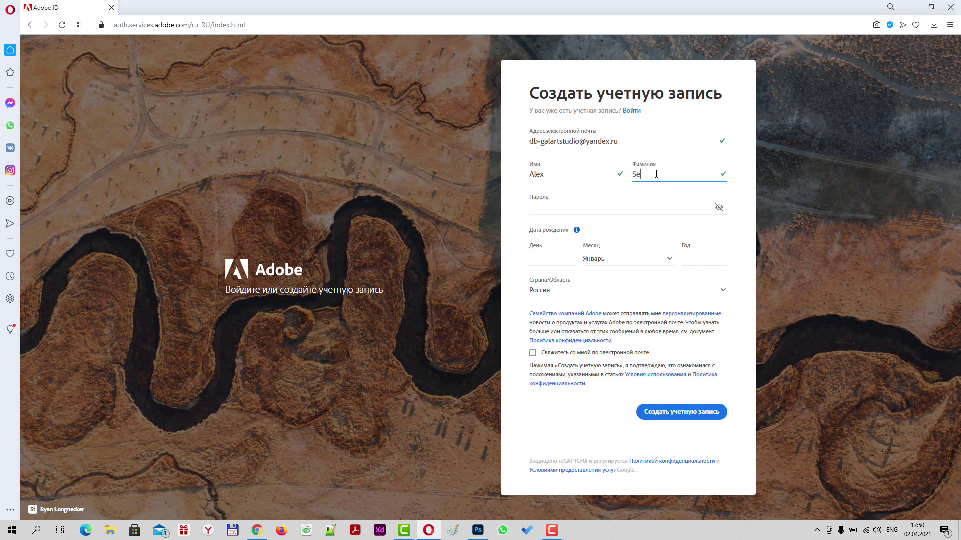
Enter a password and birth date, opt in to e-mail contact, and submit the registration.
left_click(560, 213)
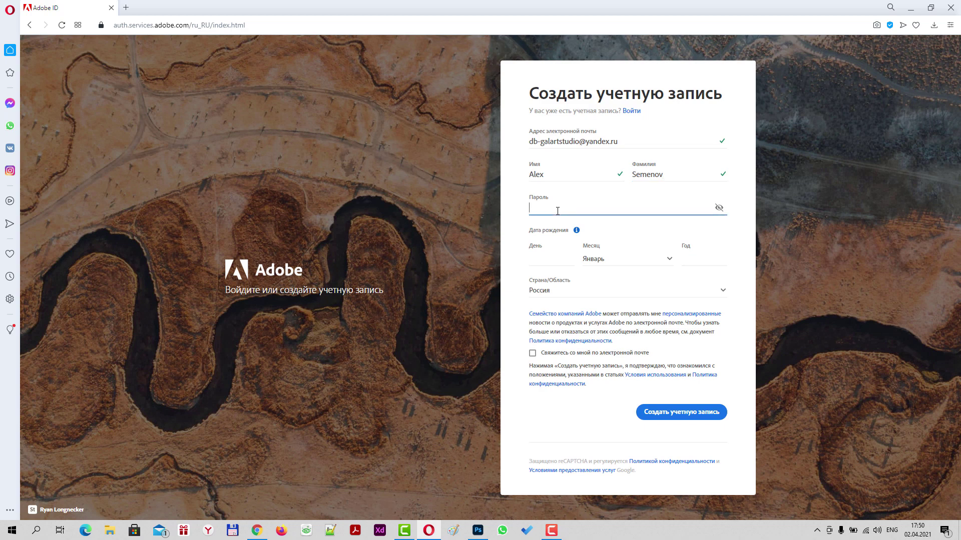
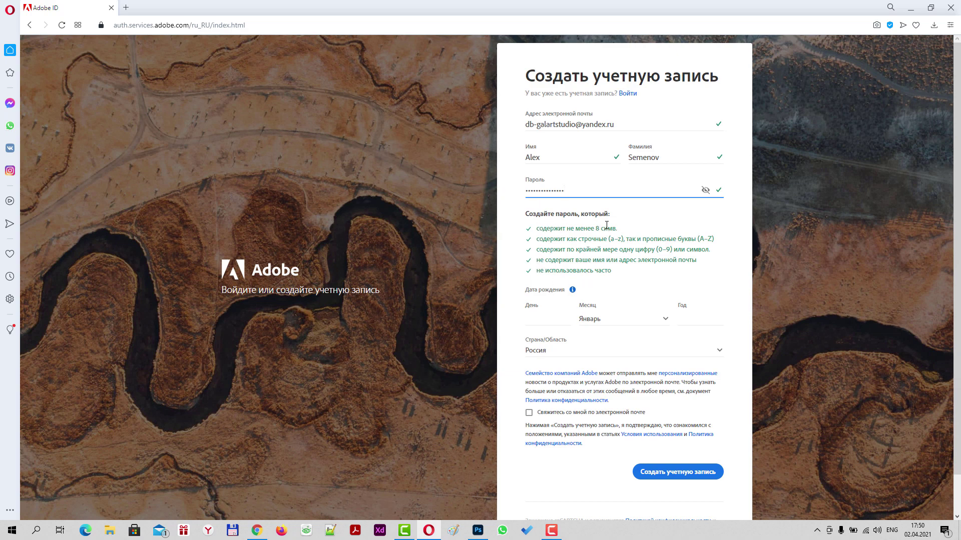
left_click(538, 318)
type("23")
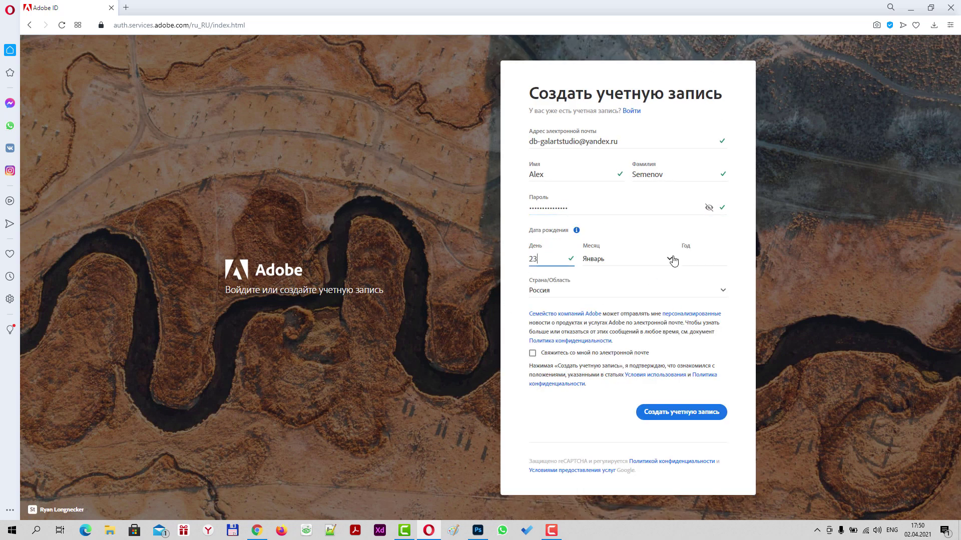
left_click(670, 260)
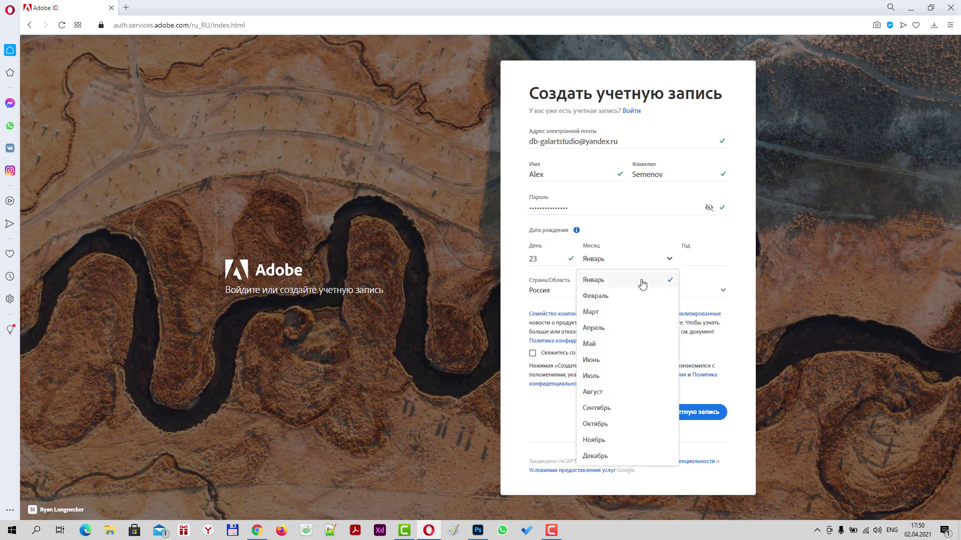
left_click(591, 312)
left_click(697, 260)
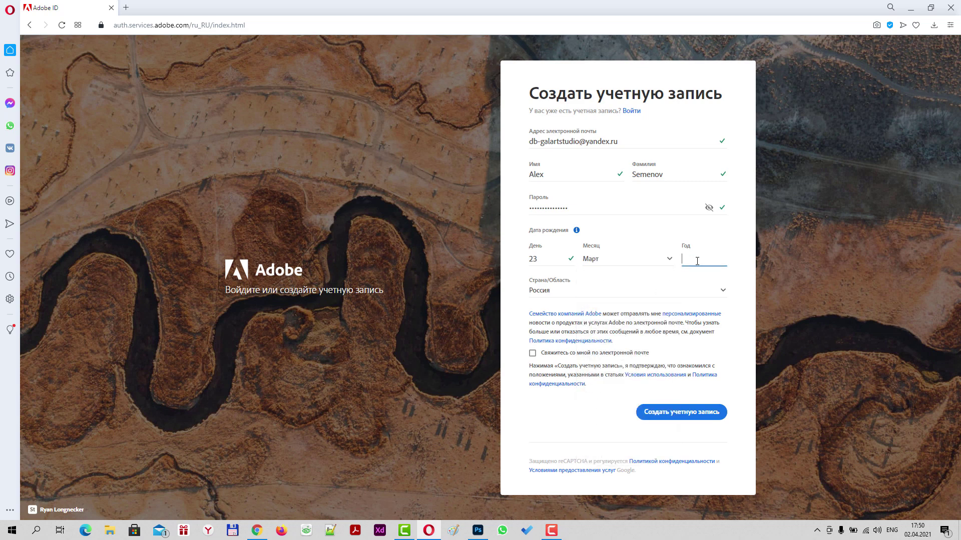
type("1975")
left_click(537, 354)
left_click(674, 413)
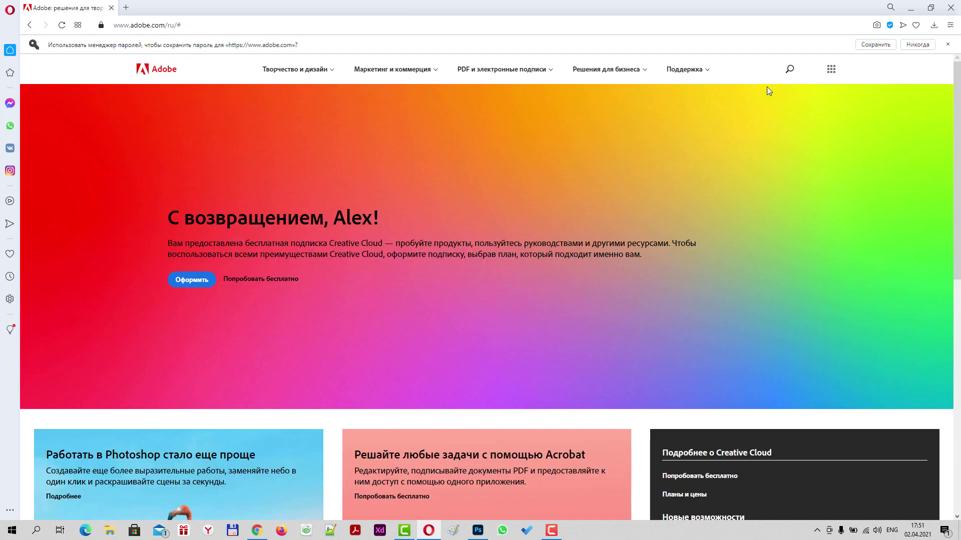
Save the password in Opera, then open 'Творчество и дизайн' from the account overview in a new tab.
left_click(875, 44)
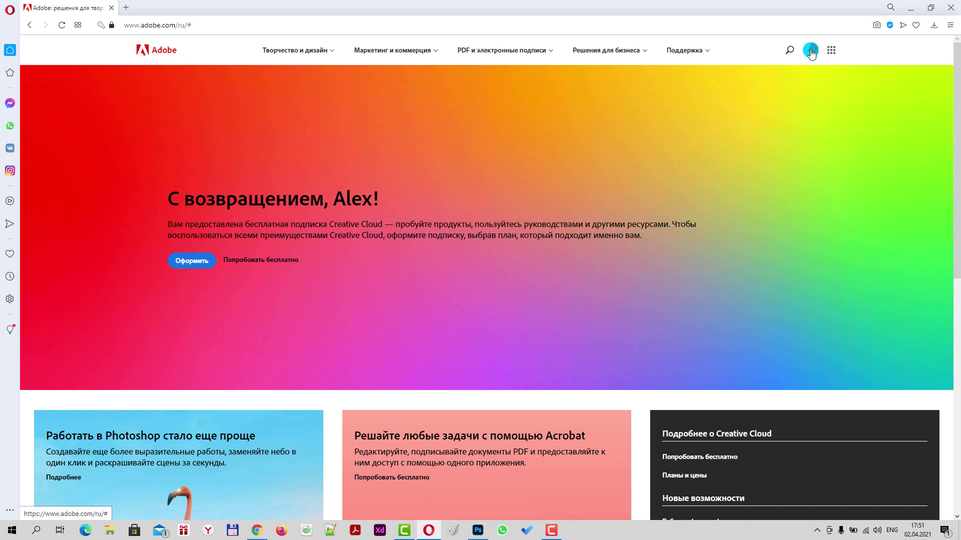
left_click(811, 52)
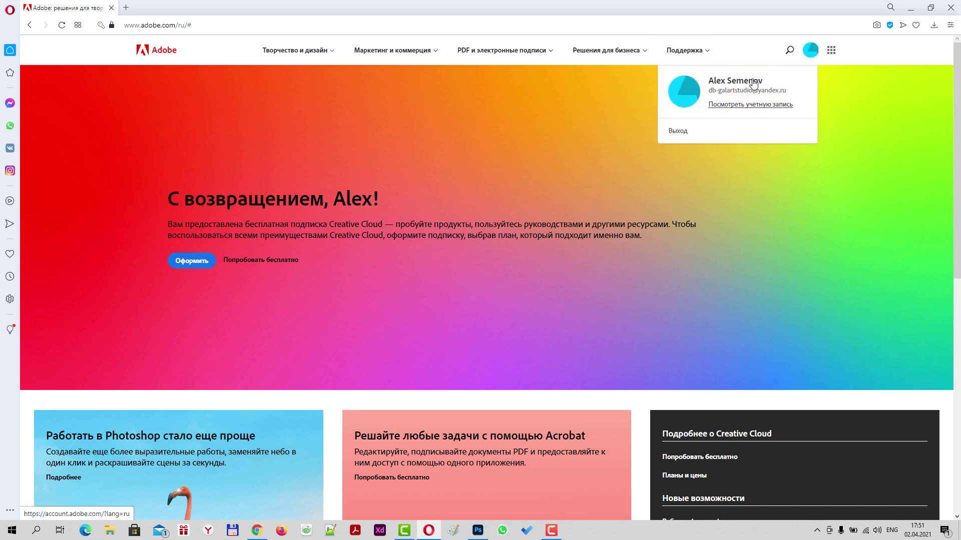
left_click(748, 105)
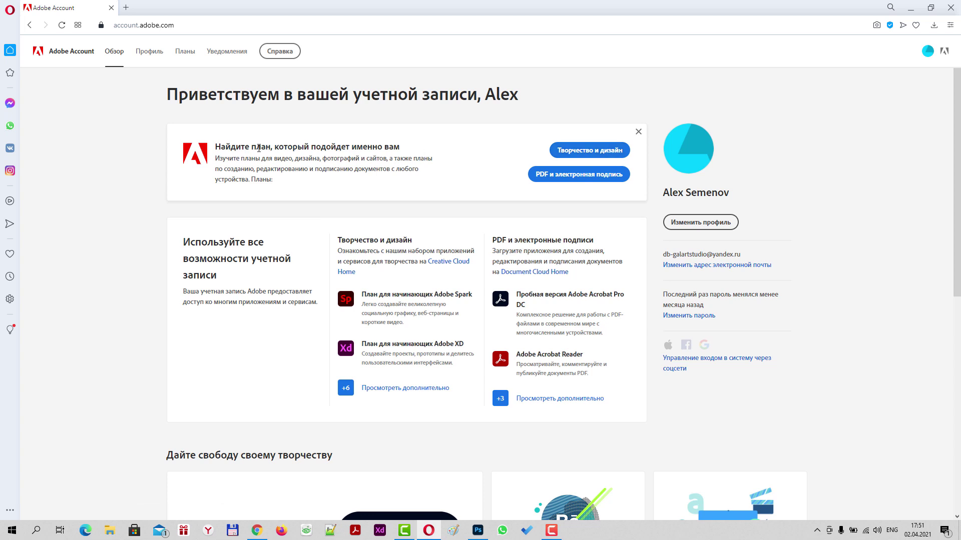
left_click(597, 151)
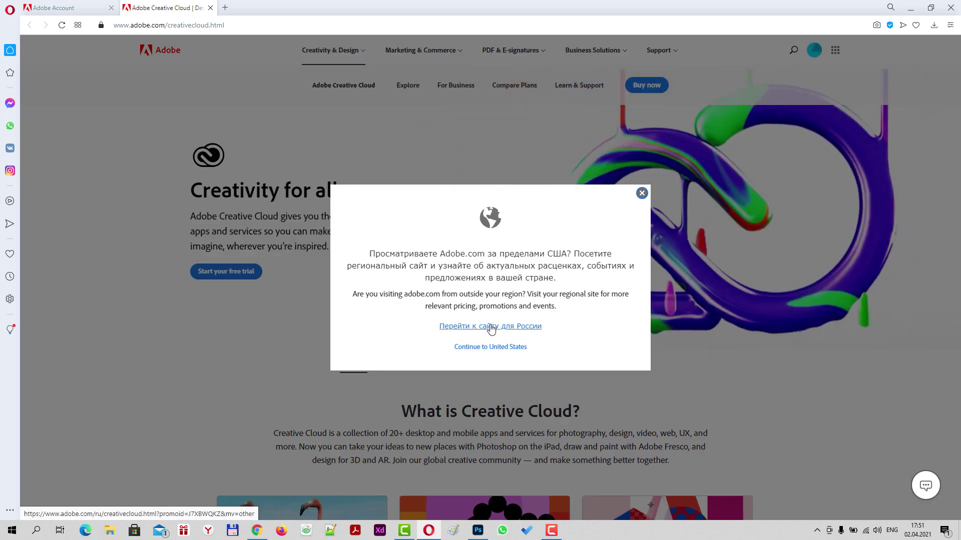
Pick the Russian site in the region prompt and scroll through the Creative Cloud app cards.
left_click(491, 332)
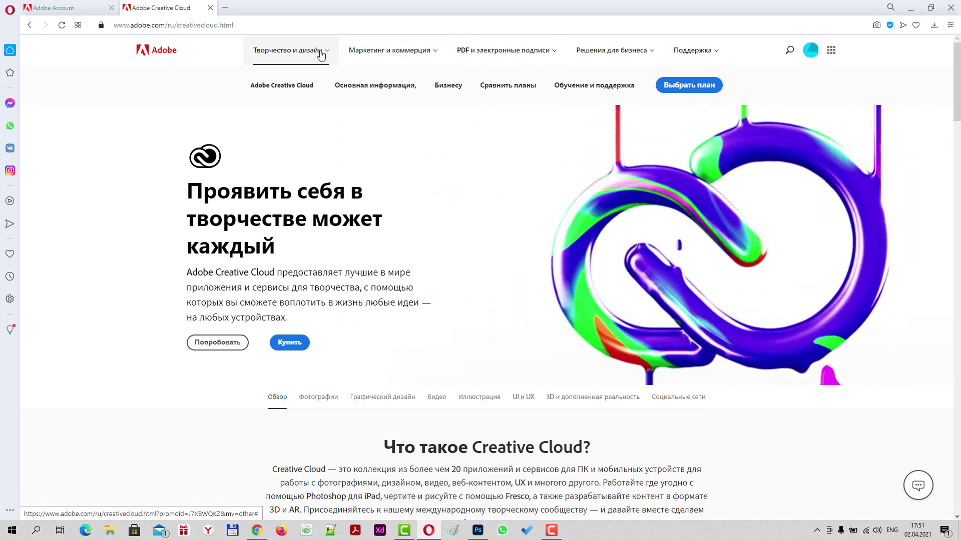
scroll(345, 332, "down", 4)
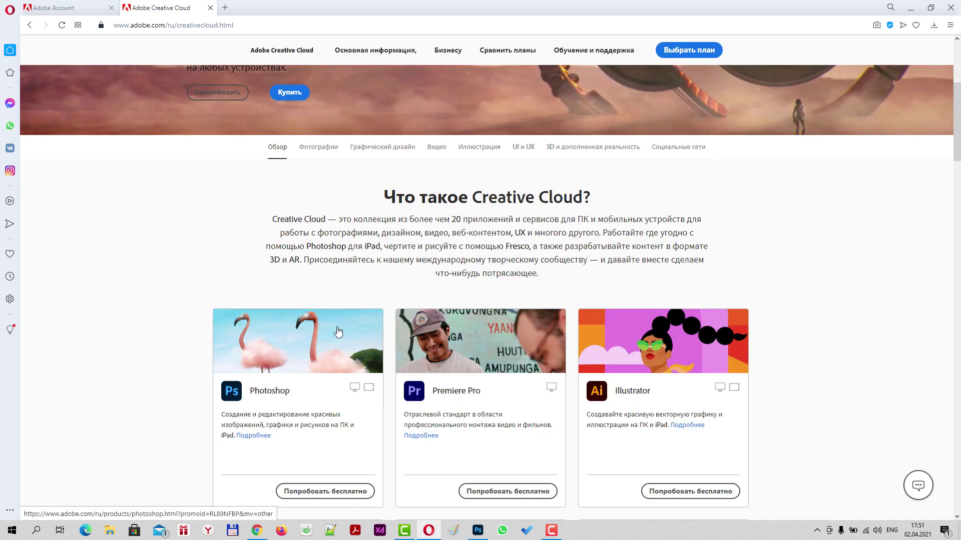
scroll(135, 240, "down", 2)
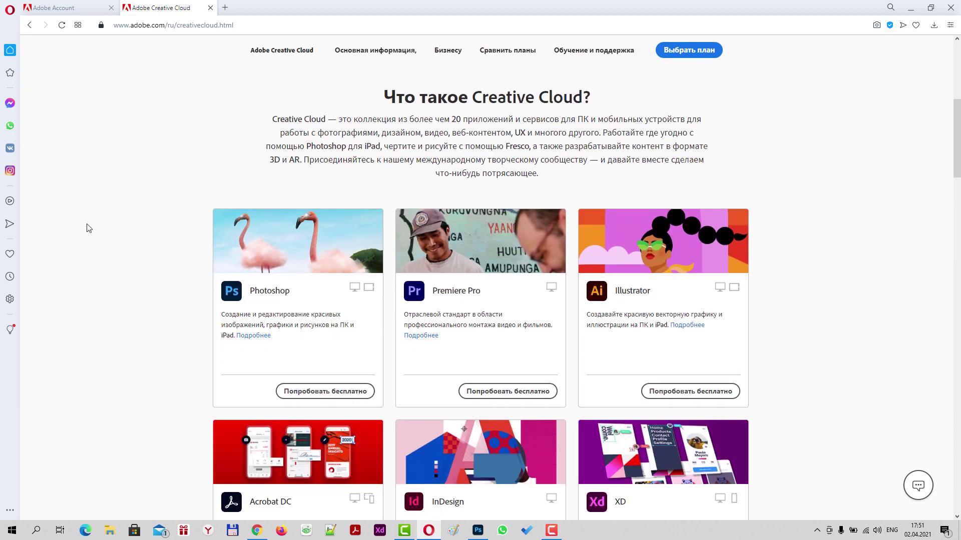
scroll(87, 226, "up", 5)
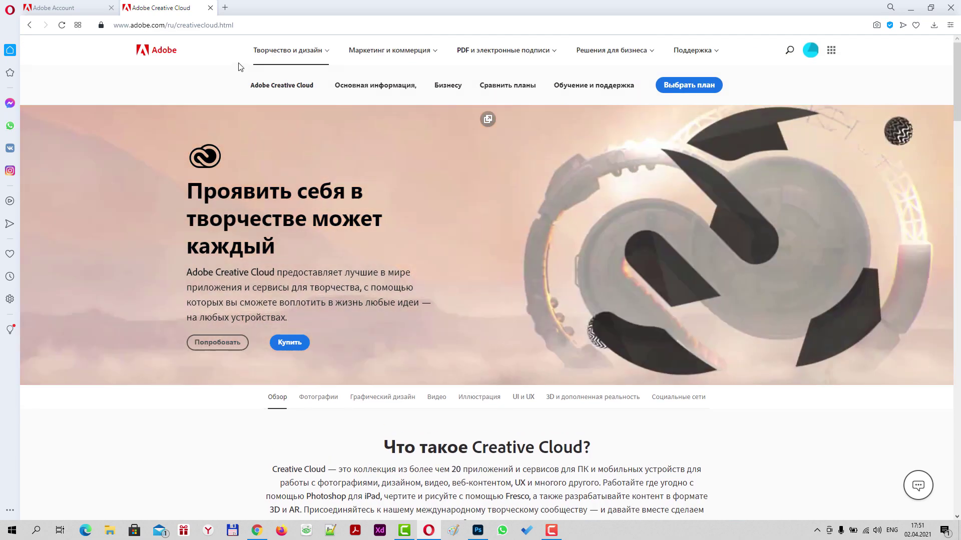
scroll(215, 334, "down", 7)
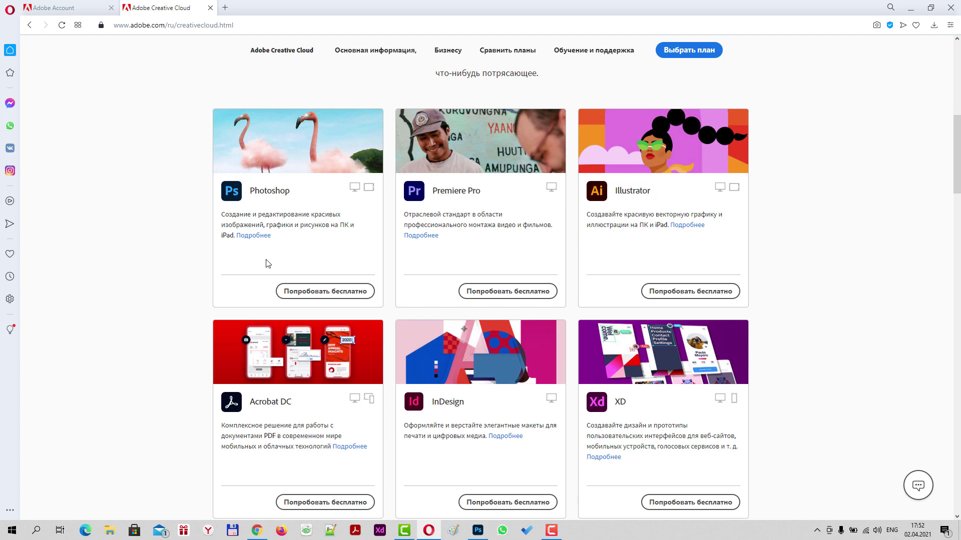
scroll(268, 264, "up", 9)
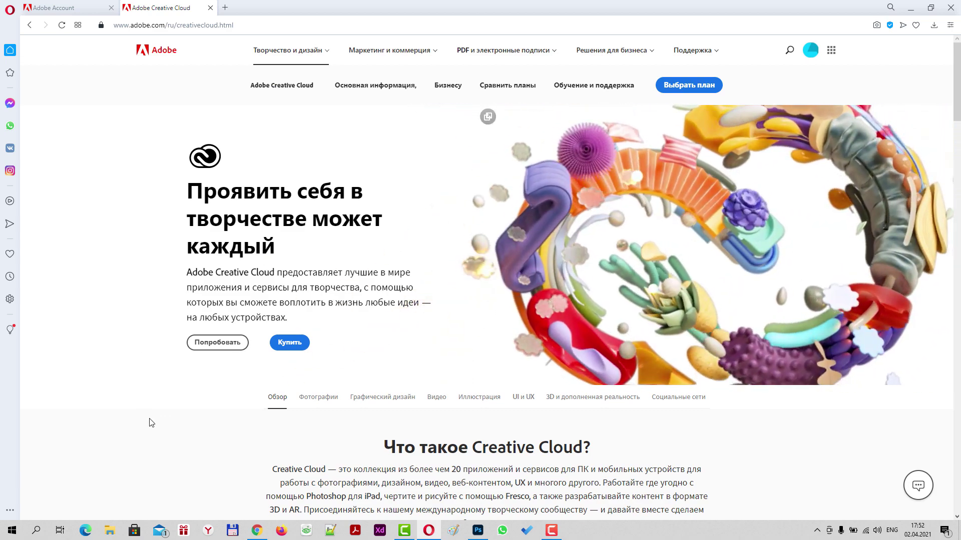
left_click(329, 51)
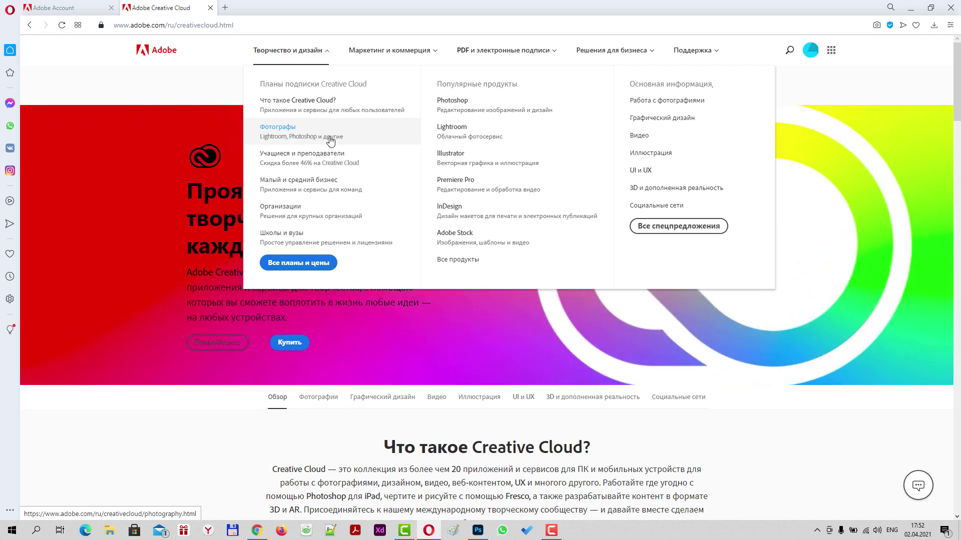
Go to the Фотографы photography page and open its Купить plan pricing.
left_click(311, 139)
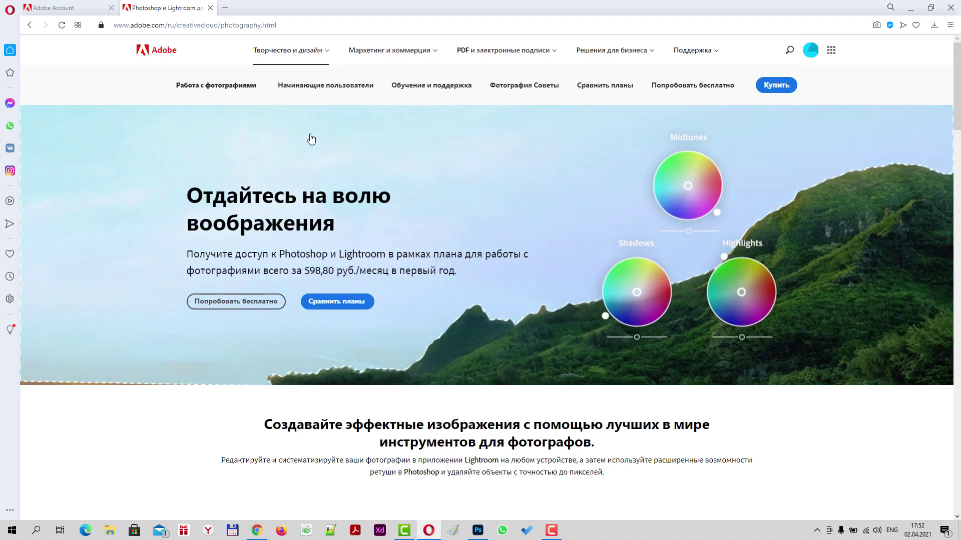
scroll(311, 140, "down", 5)
scroll(456, 250, "up", 3)
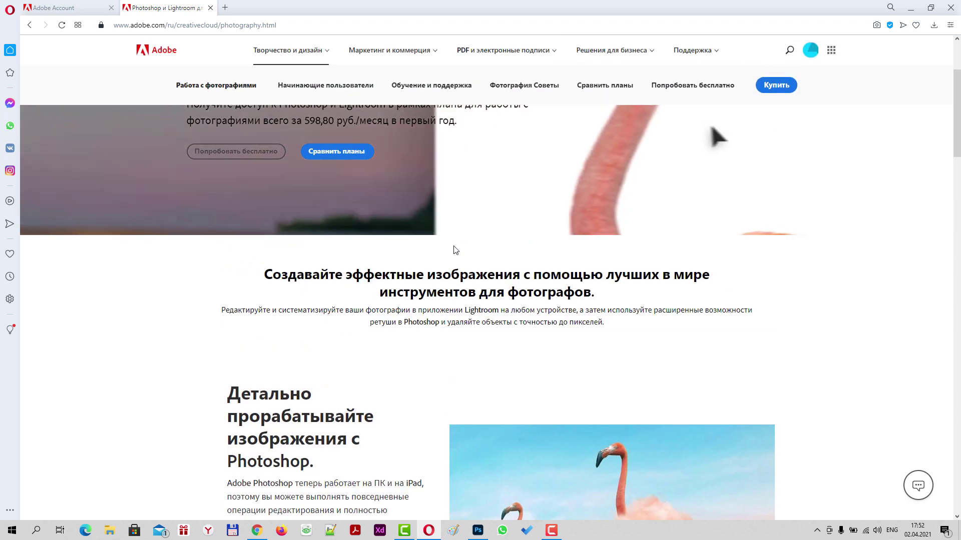
scroll(456, 250, "up", 3)
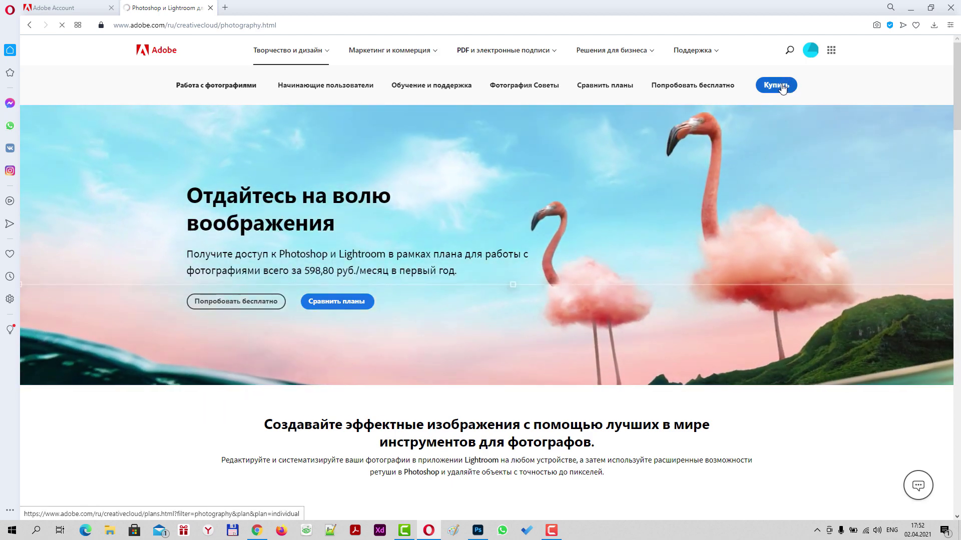
left_click(775, 85)
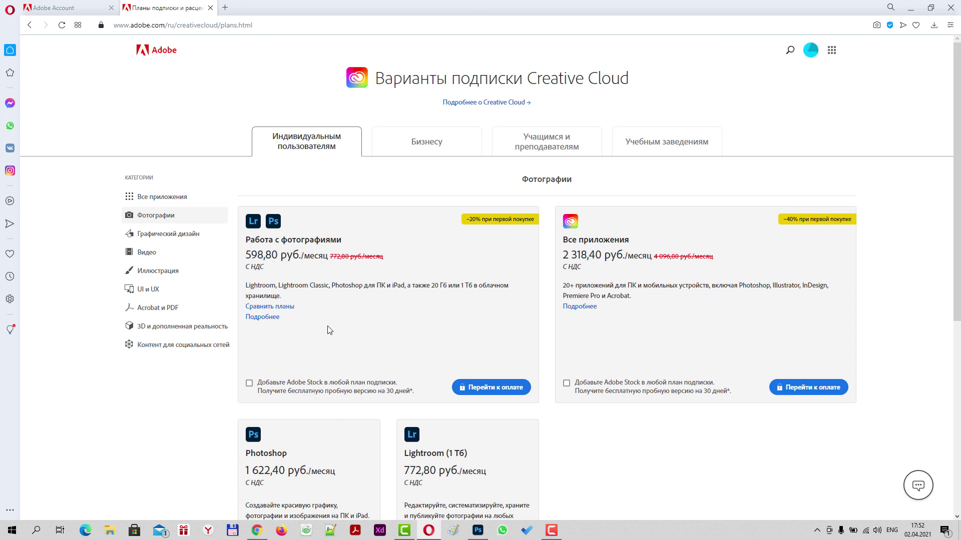
Start Photography checkout at 598,80 руб./month, keep the annual monthly-paid commitment, then return to Chrome.
left_click(486, 391)
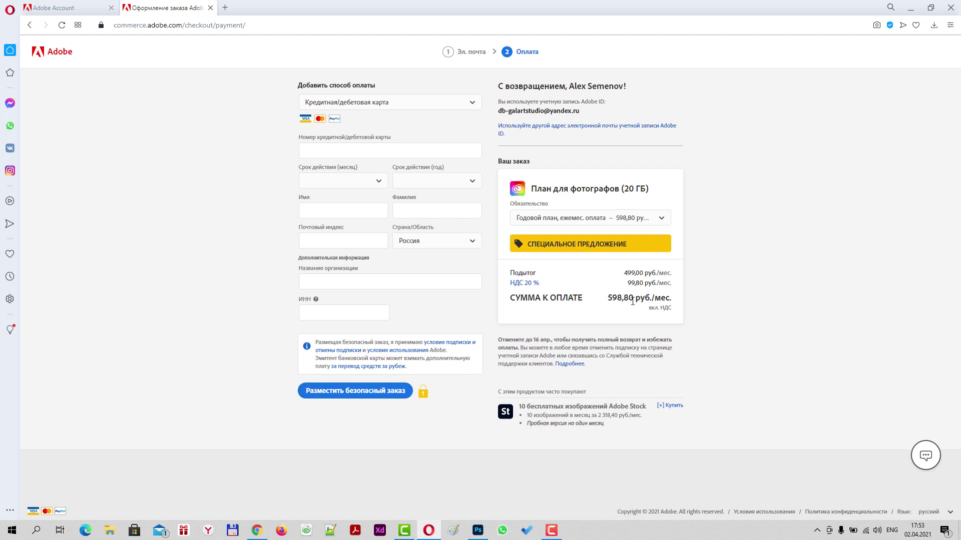
left_click_drag(611, 298, 665, 298)
left_click(679, 301)
left_click(662, 221)
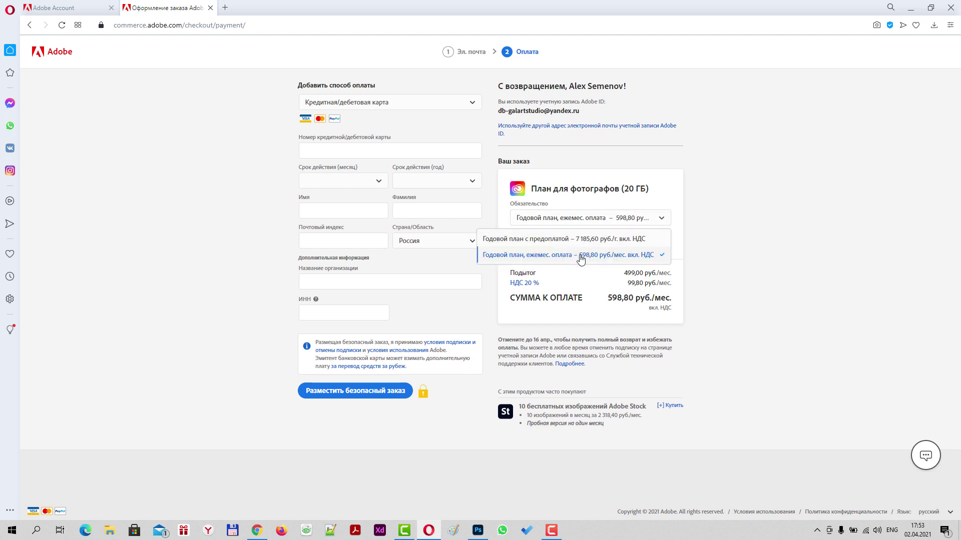
left_click(755, 218)
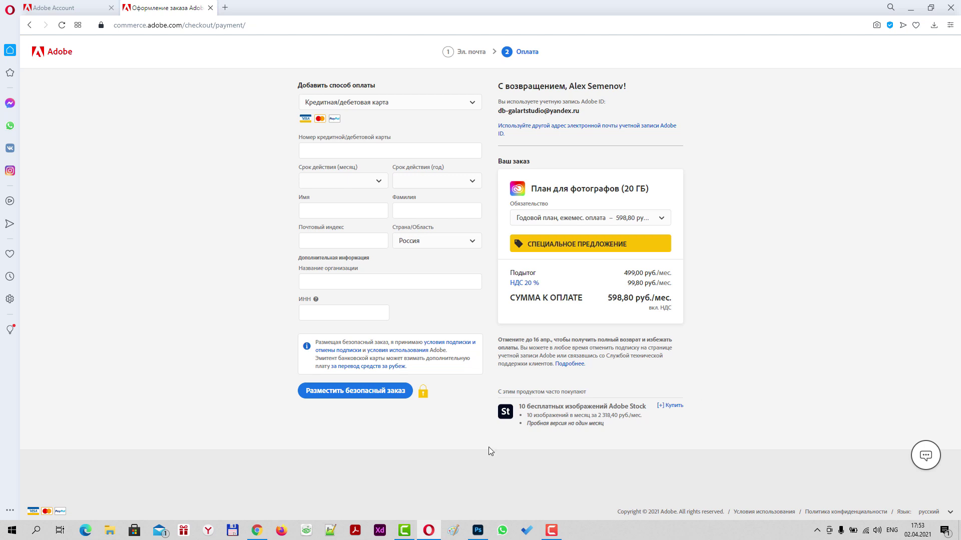
left_click(258, 532)
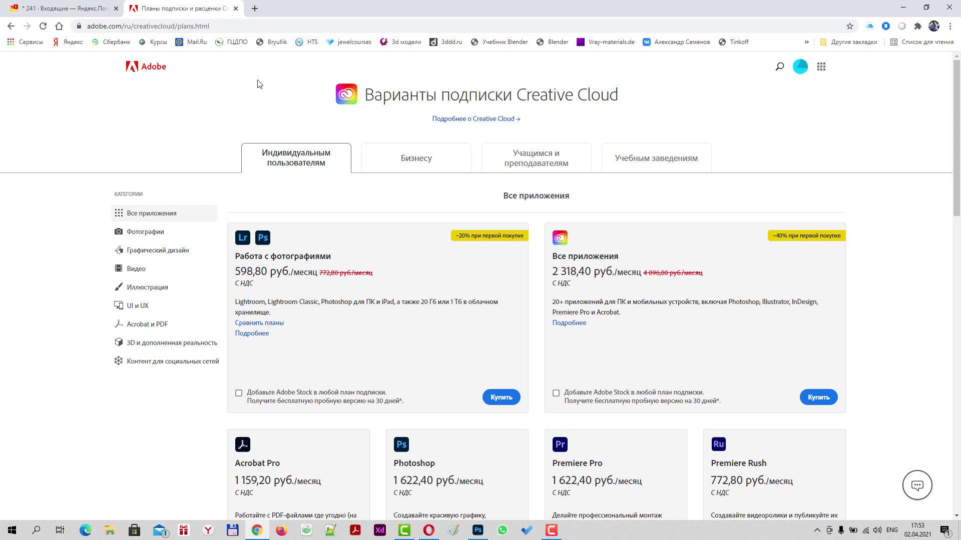
Open Adobe Account from the avatar menu and review the All Apps annual, monthly-paid plan with 31 apps.
left_click(800, 67)
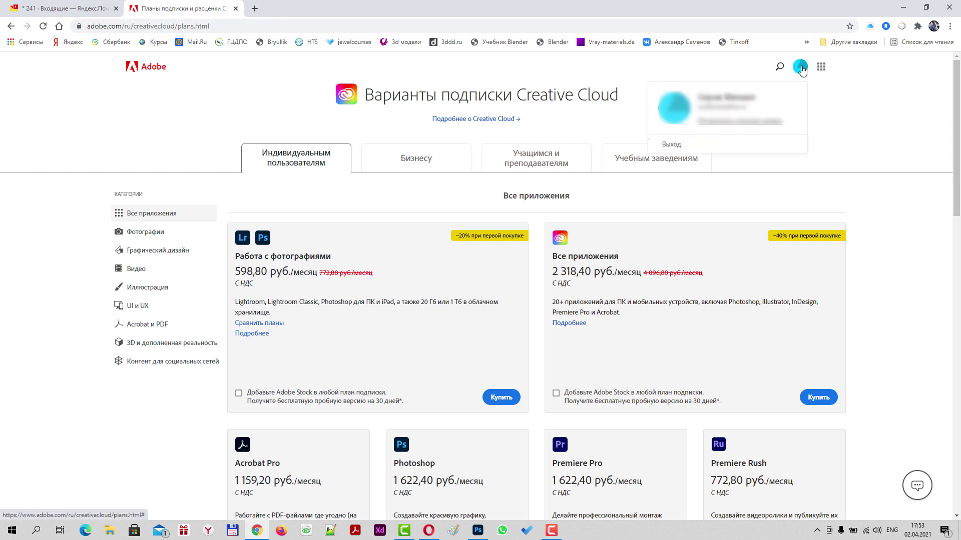
left_click(728, 124)
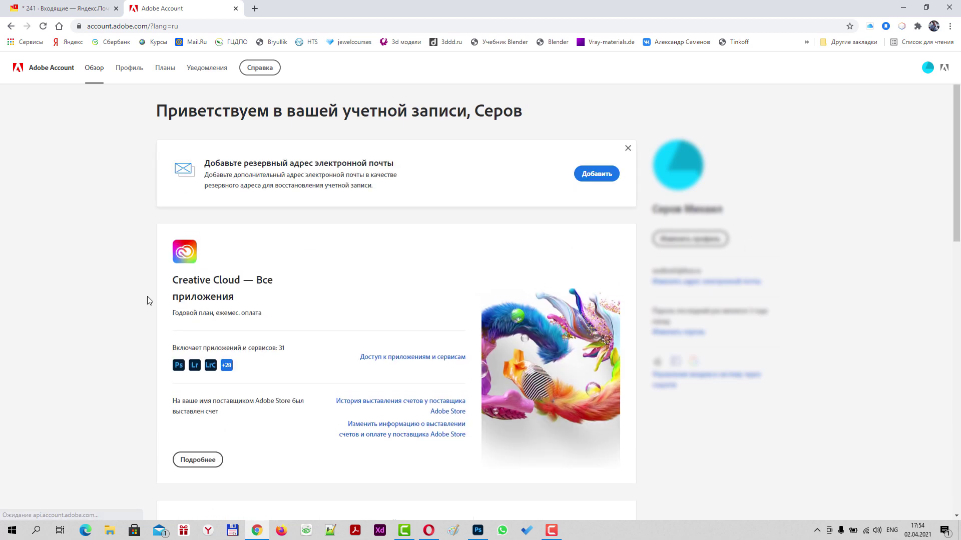
scroll(107, 179, "down", 2)
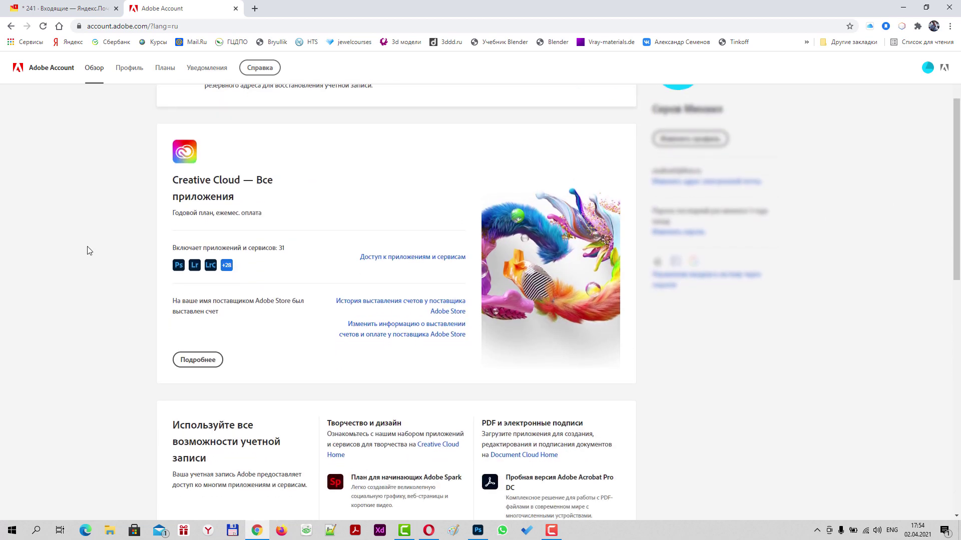
scroll(819, 269, "down", 5)
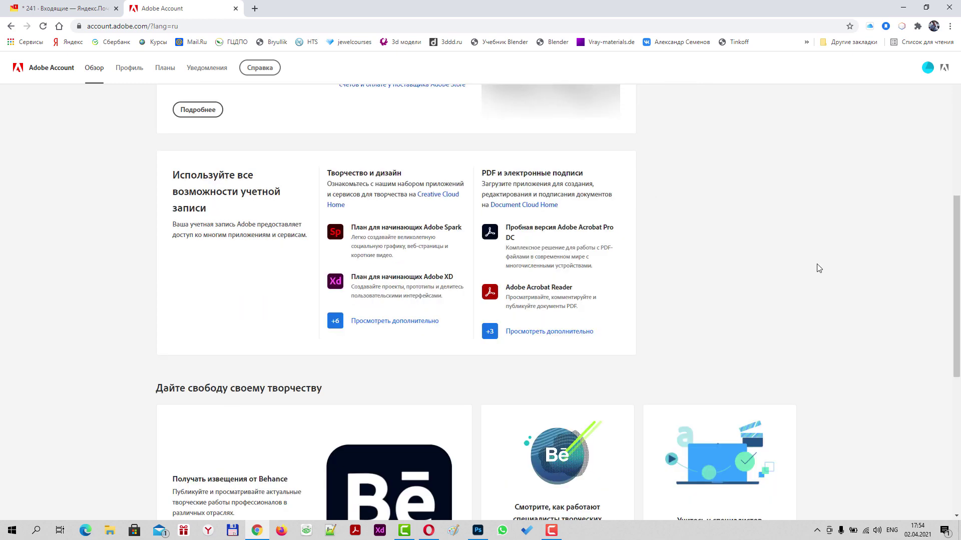
scroll(819, 269, "up", 3)
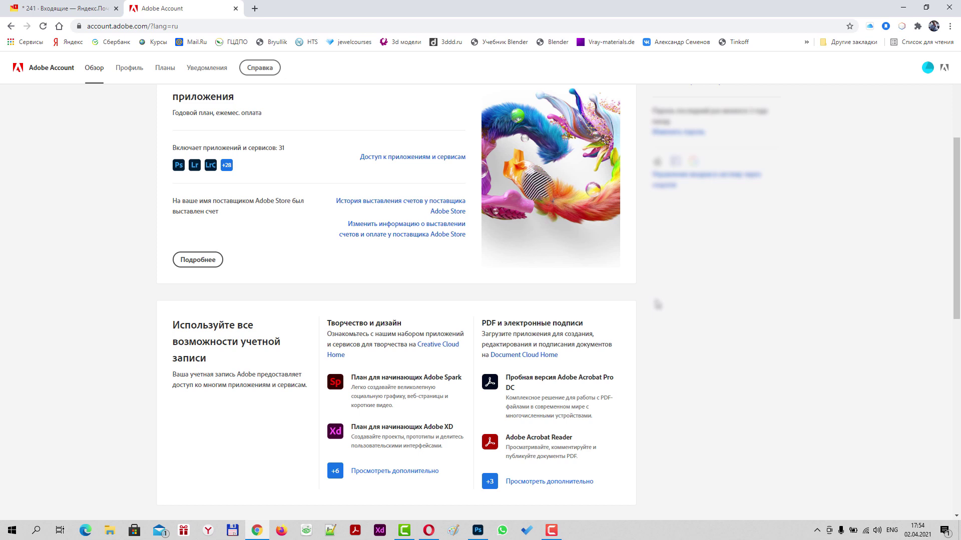
scroll(699, 216, "up", 3)
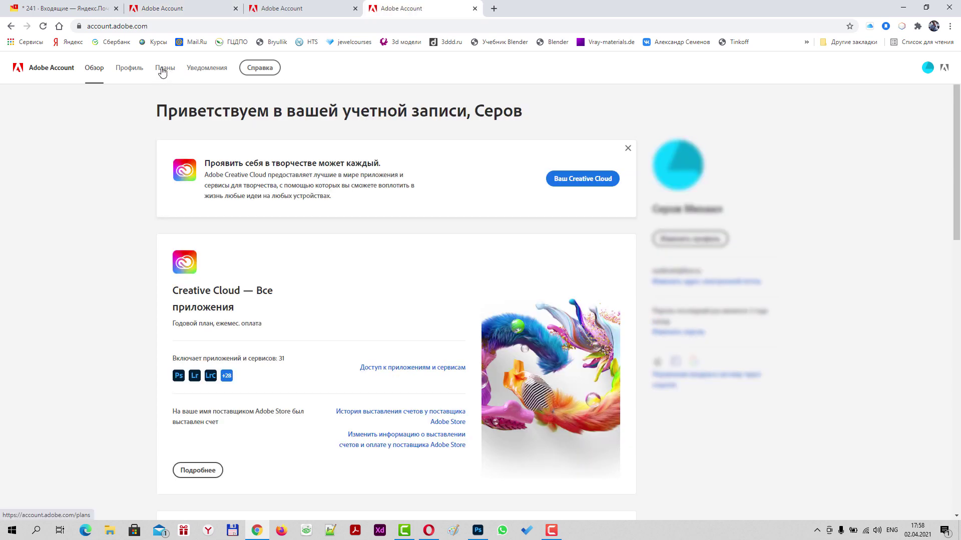
Open the All Apps plan details, try cancelling, and close the support notice.
left_click(164, 73)
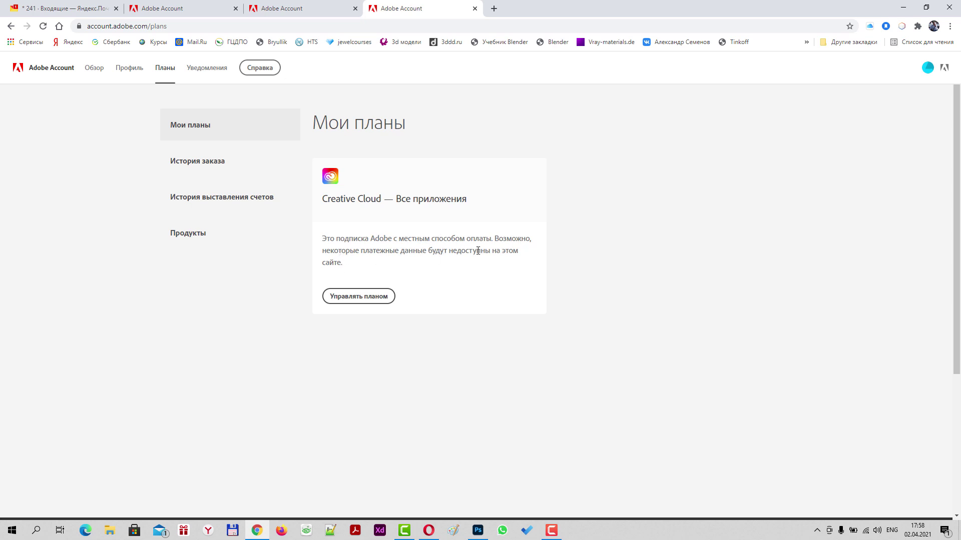
left_click(356, 297)
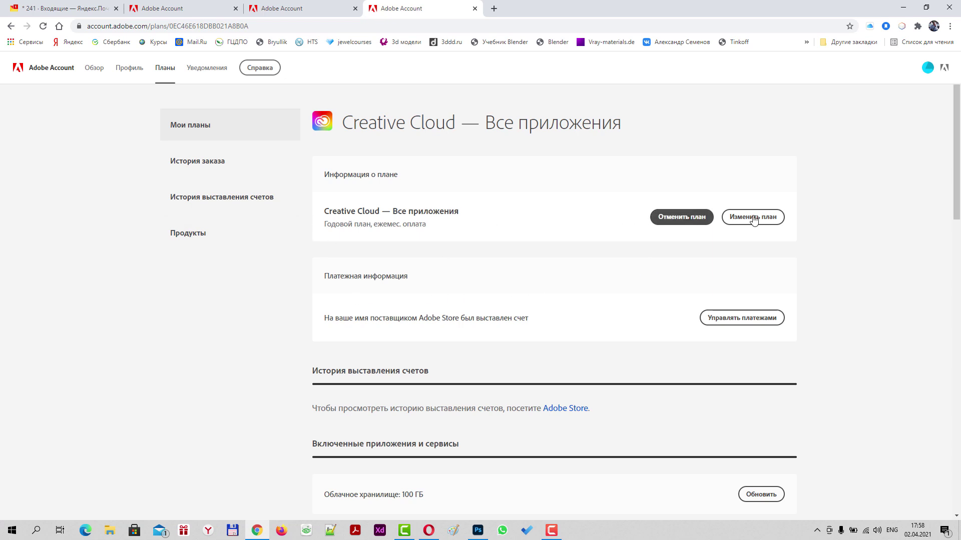
left_click(675, 223)
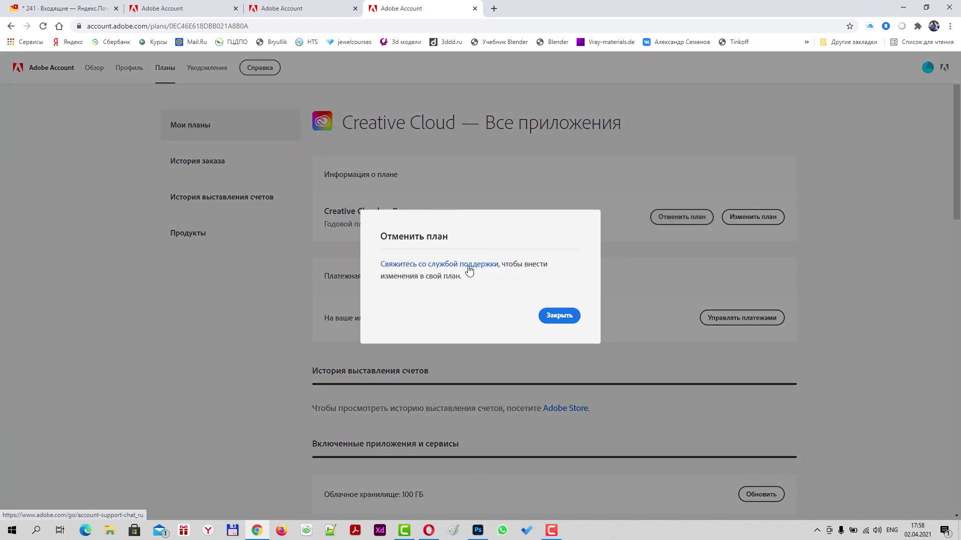
left_click(560, 316)
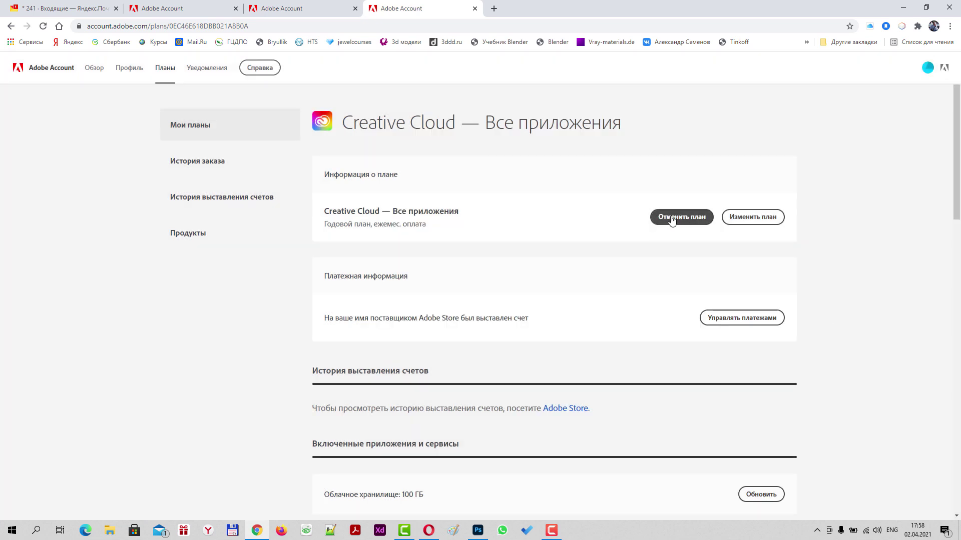
Check Изменить план, dismiss its support notice, and scroll to the Help footer.
left_click(732, 232)
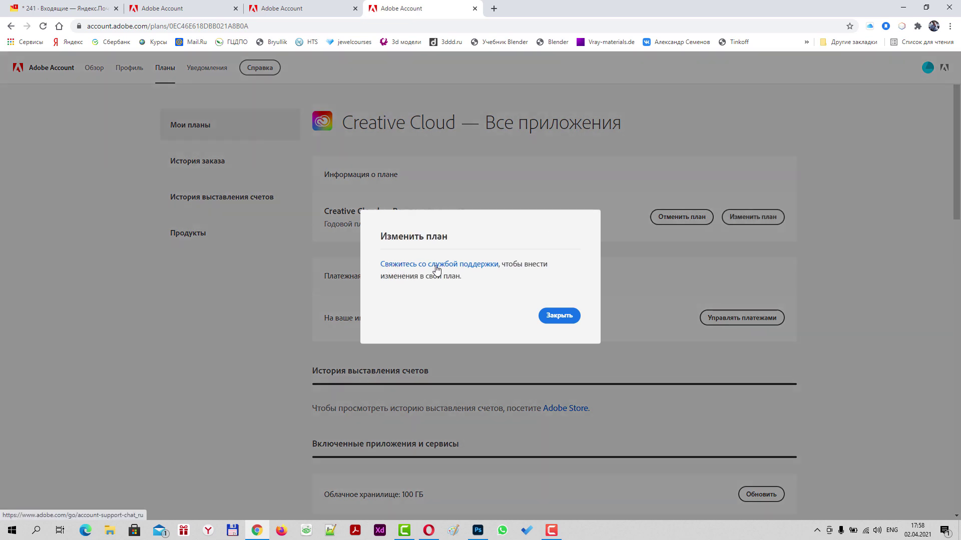
left_click(560, 316)
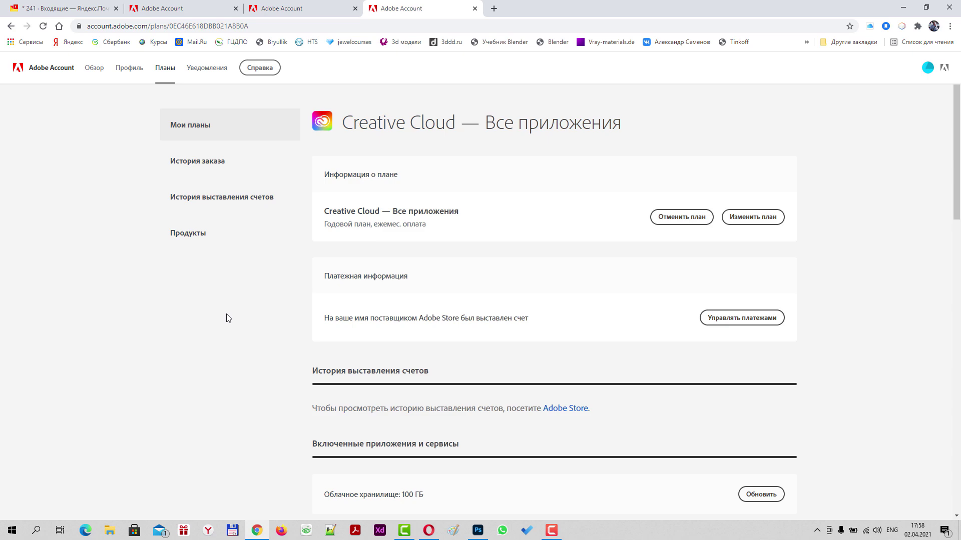
scroll(227, 317, "down", 8)
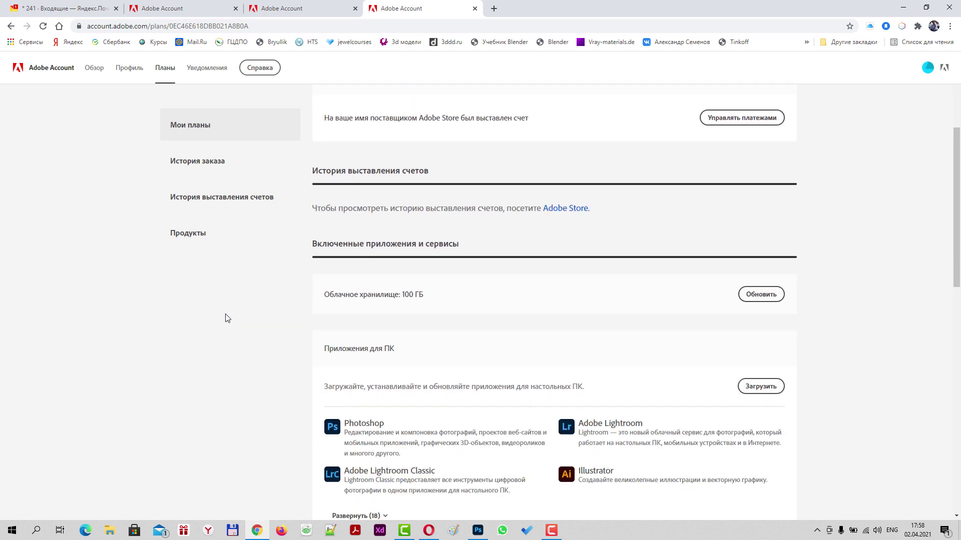
scroll(226, 318, "down", 3)
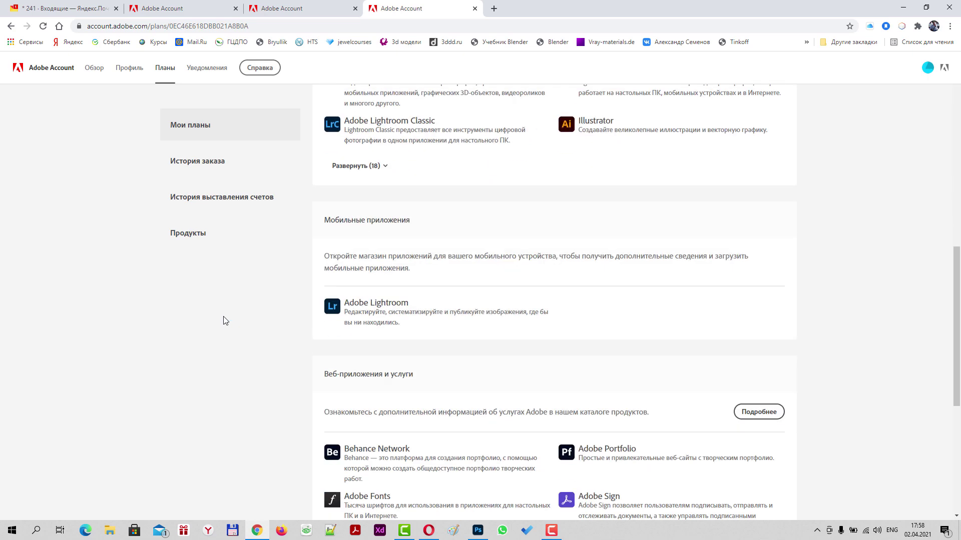
scroll(225, 323, "down", 4)
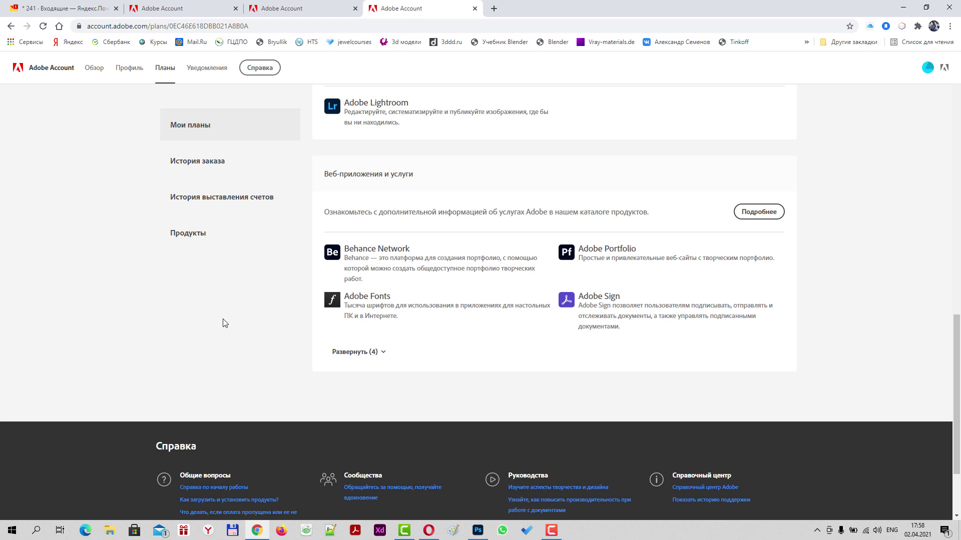
scroll(224, 323, "down", 2)
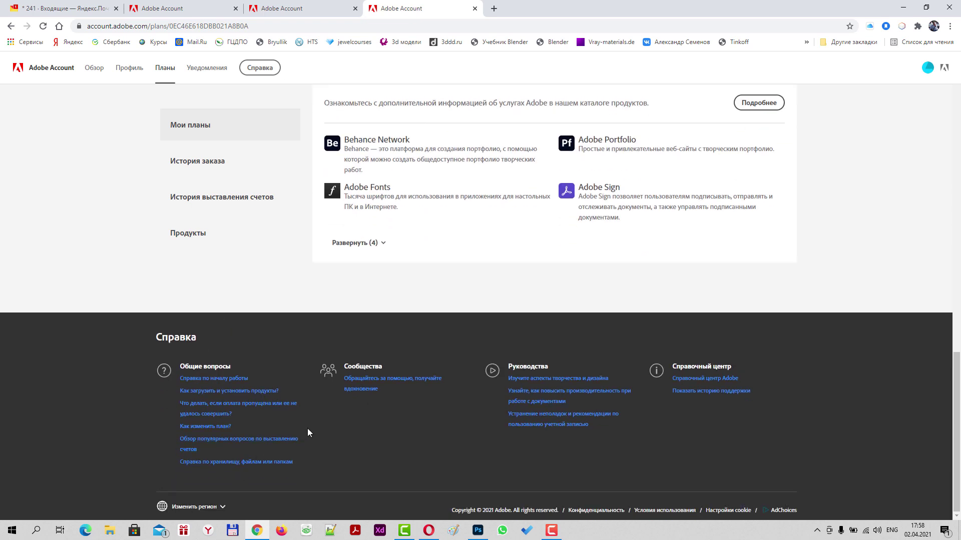
Open the 'Как изменить план?' help article in a new tab, skim it, and return to the plans tab.
left_click(205, 428)
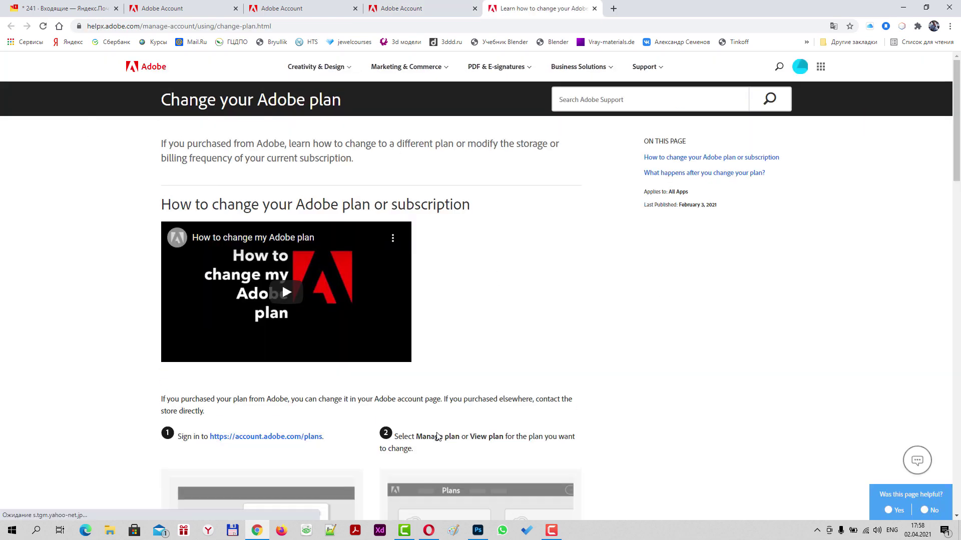
scroll(719, 315, "down", 4)
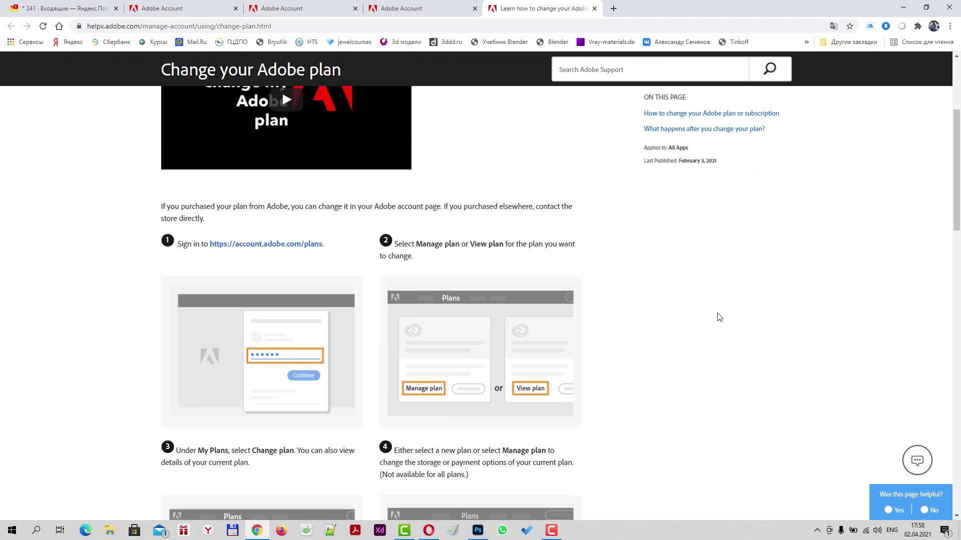
scroll(718, 315, "down", 4)
right_click(702, 291)
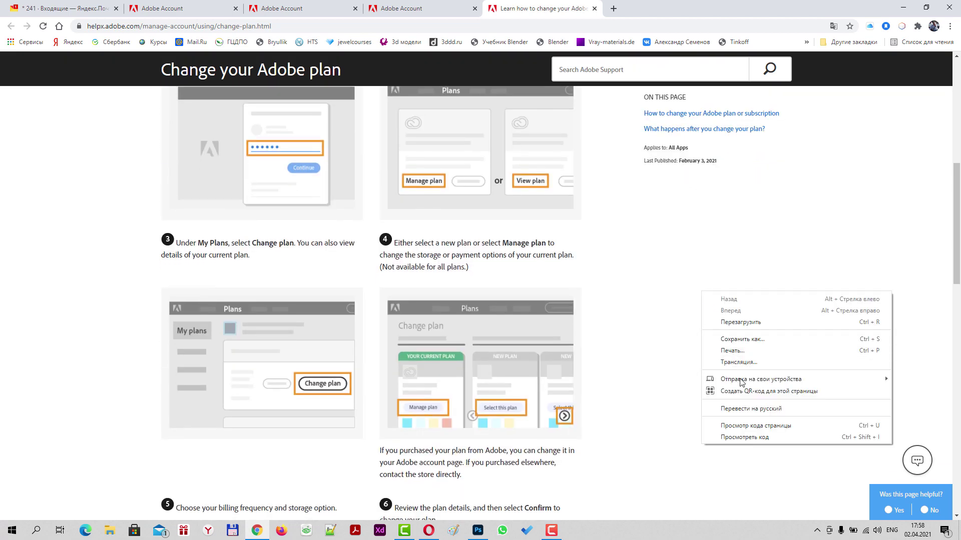
left_click(639, 392)
scroll(639, 391, "up", 8)
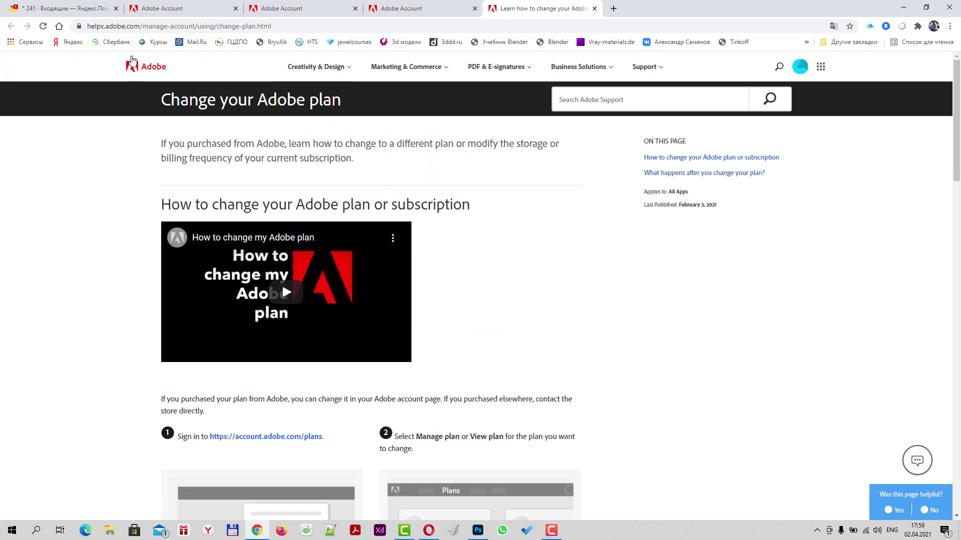
left_click(405, 8)
scroll(419, 228, "up", 4)
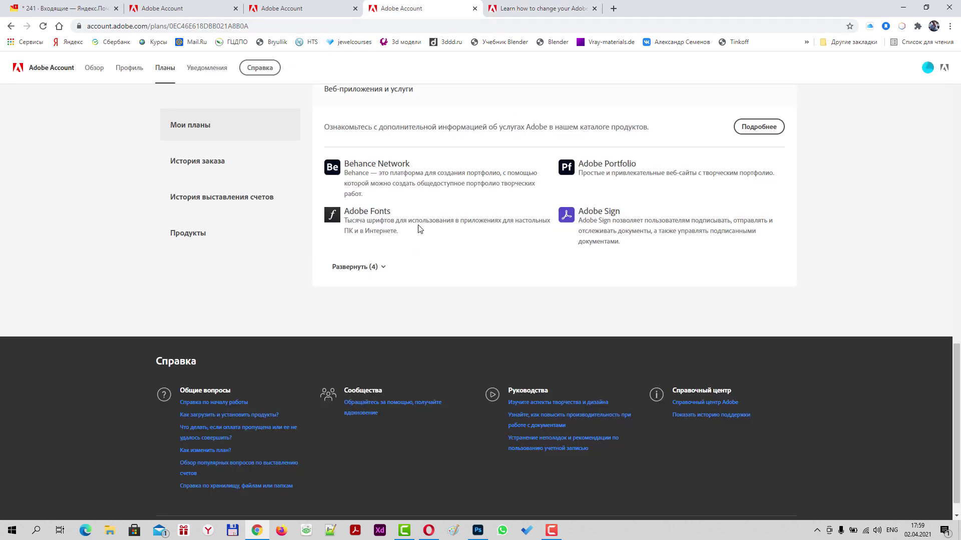
scroll(419, 227, "up", 6)
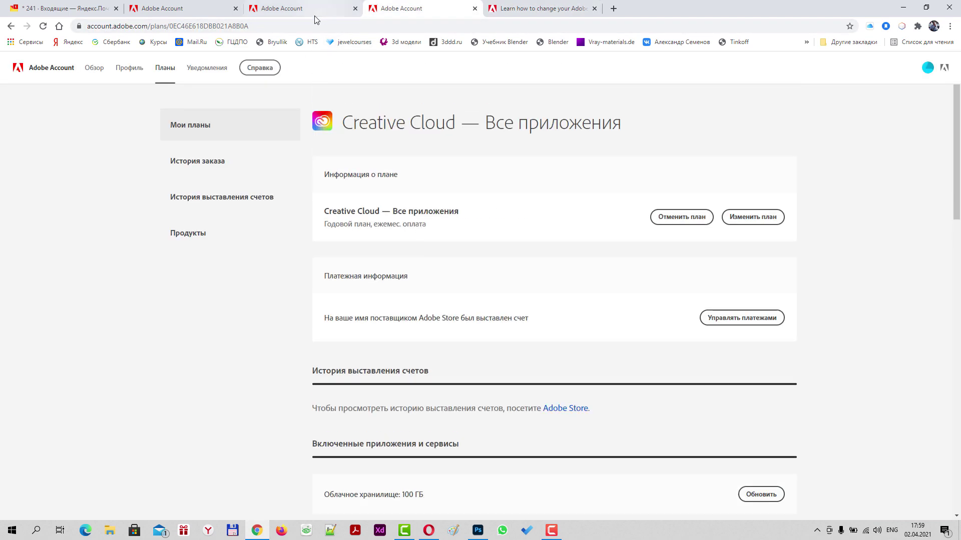
Check the Adobe Account overview showing the All Apps plan with 31 apps, then minimize Chrome.
left_click(297, 9)
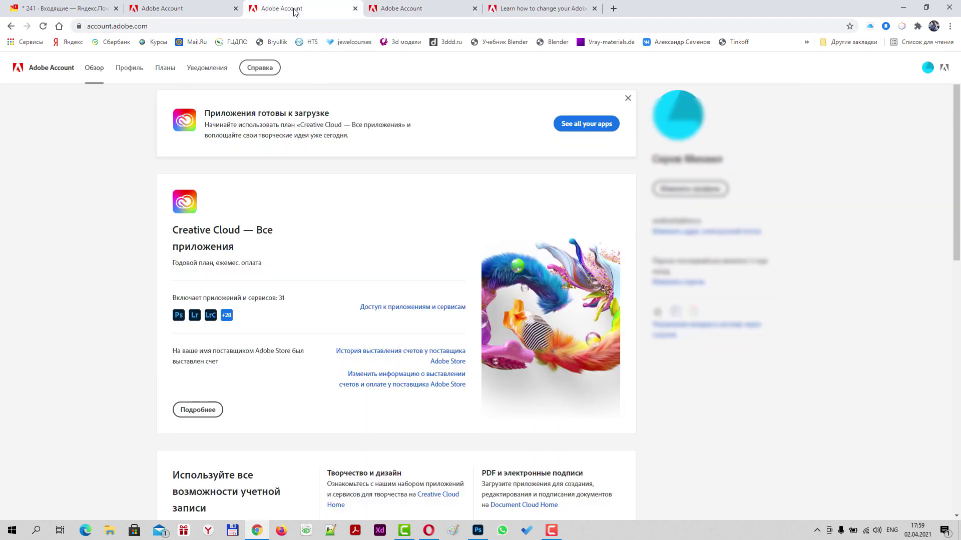
left_click(165, 7)
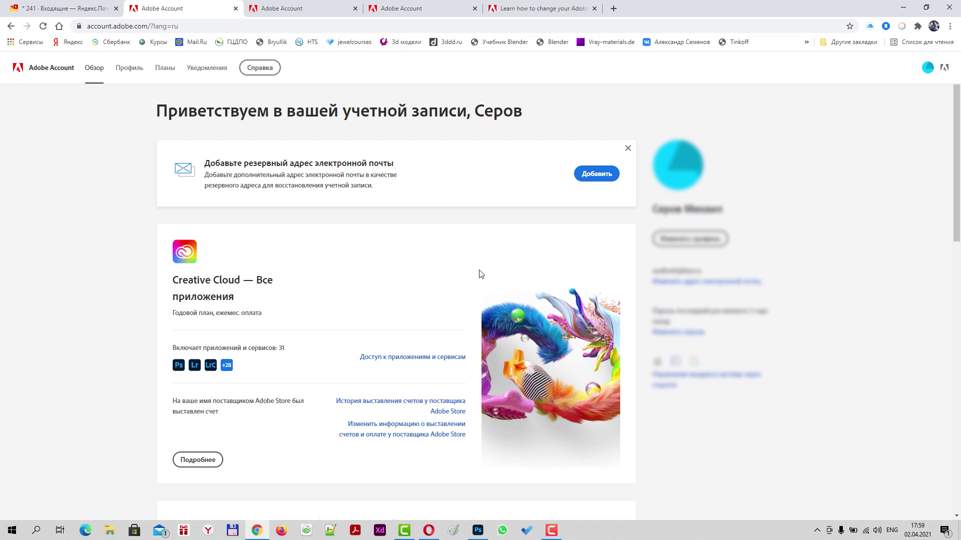
left_click(949, 8)
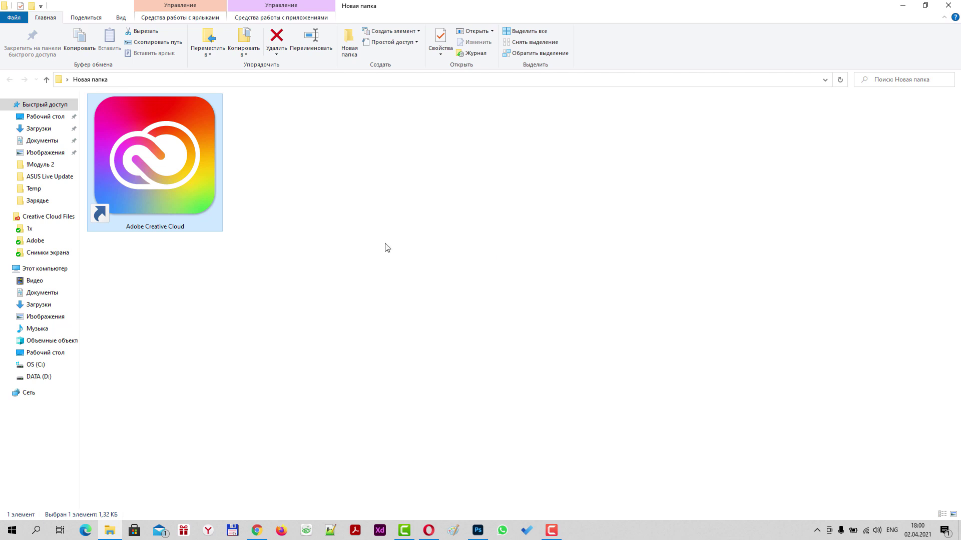
double_click(174, 171)
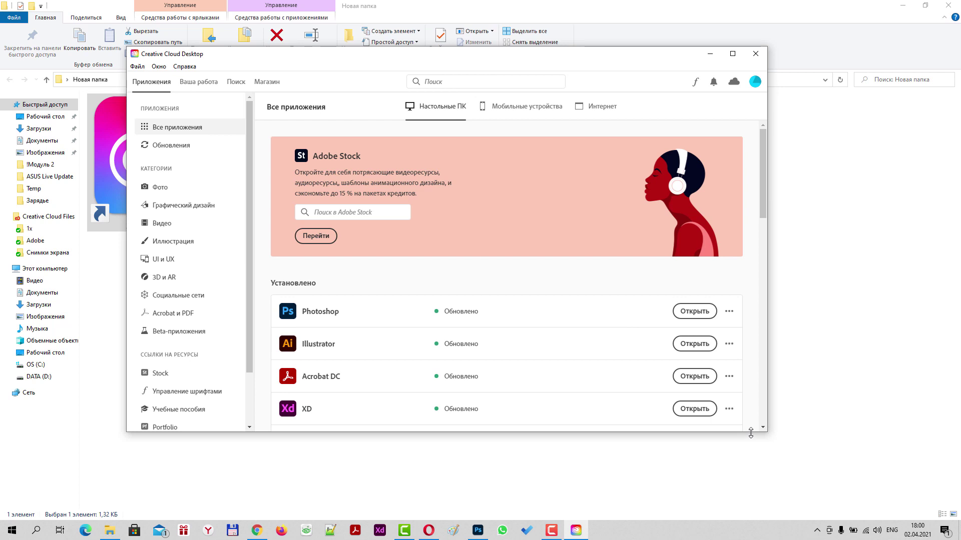
left_click_drag(751, 433, 752, 509)
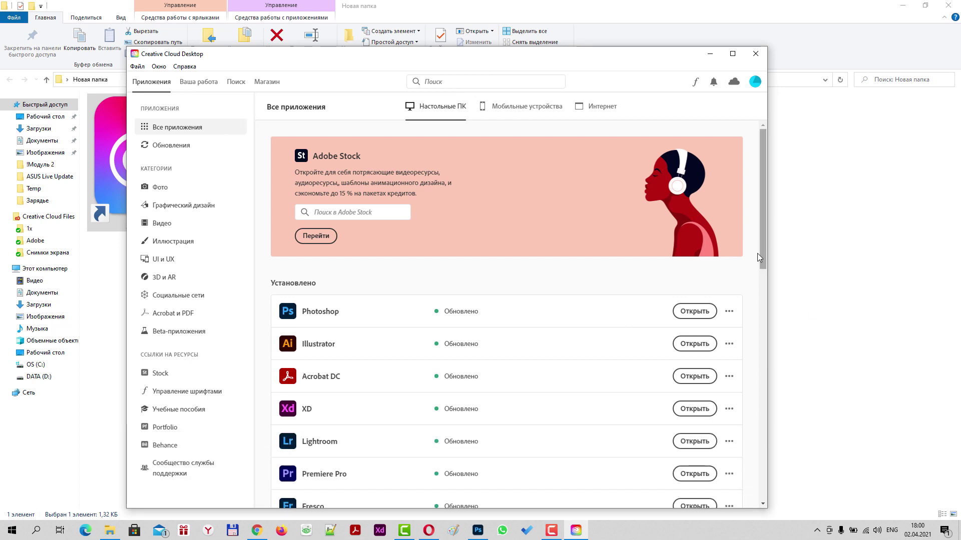
mouse_move(758, 255)
left_mouse_down()
mouse_move(764, 391)
mouse_move(773, 246)
left_mouse_up()
left_click_drag(371, 55, 424, 16)
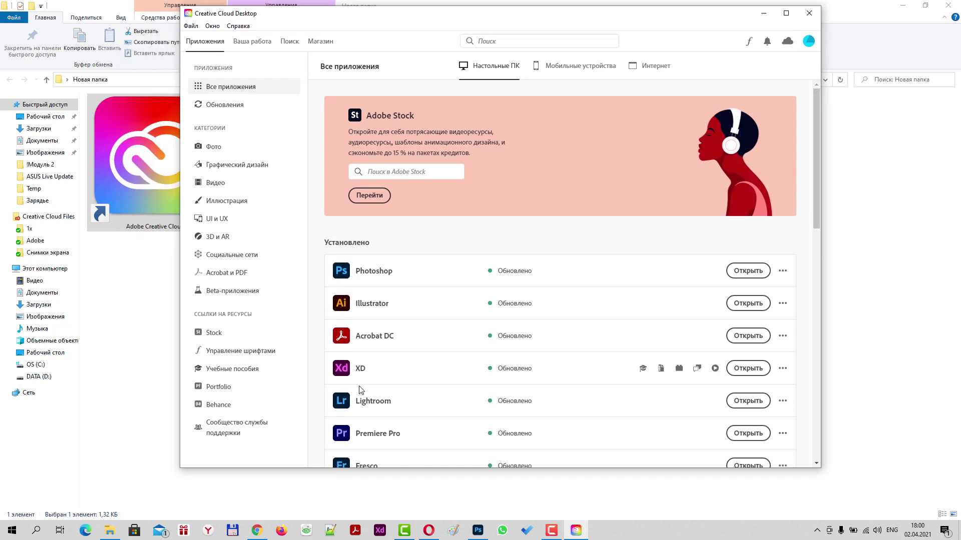
scroll(378, 405, "down", 2)
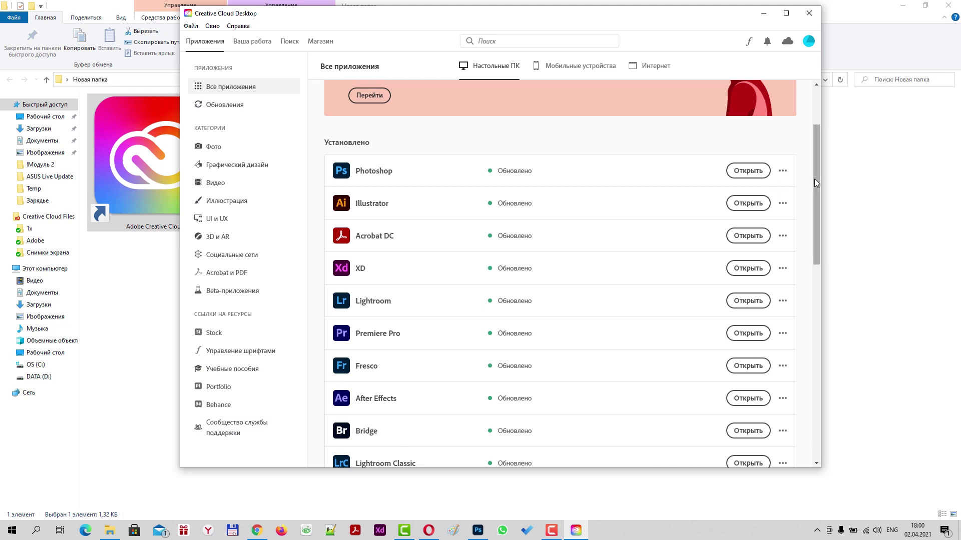
scroll(817, 189, "down", 1)
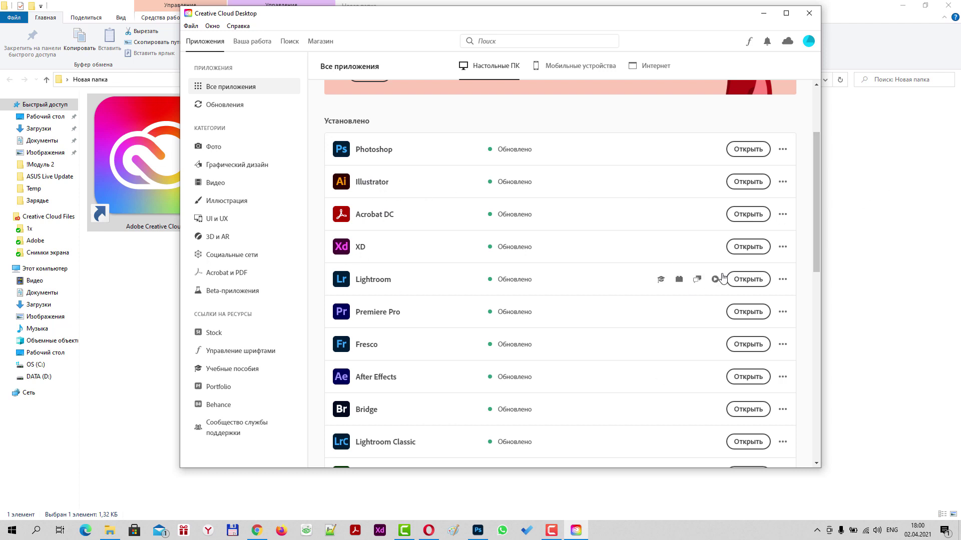
scroll(817, 200, "down", 10)
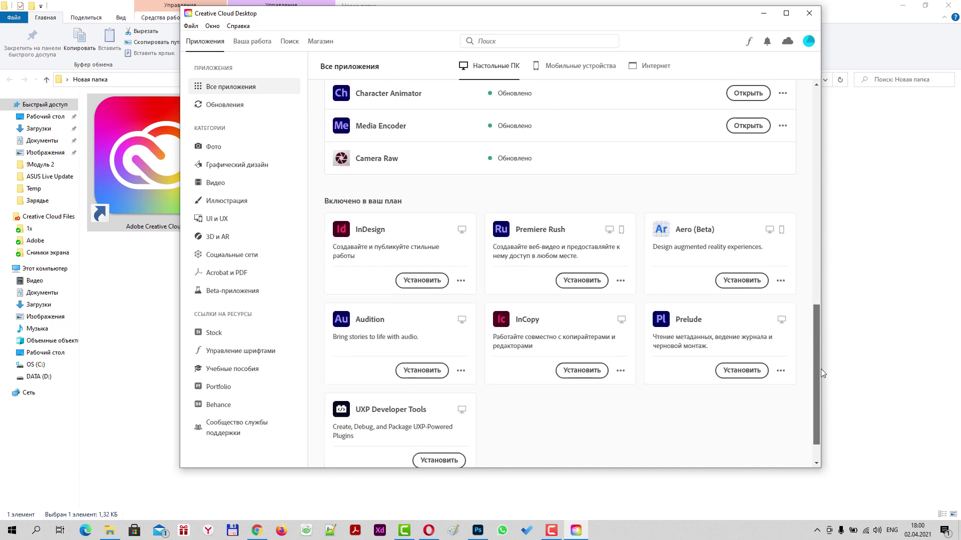
scroll(605, 303, "down", 1)
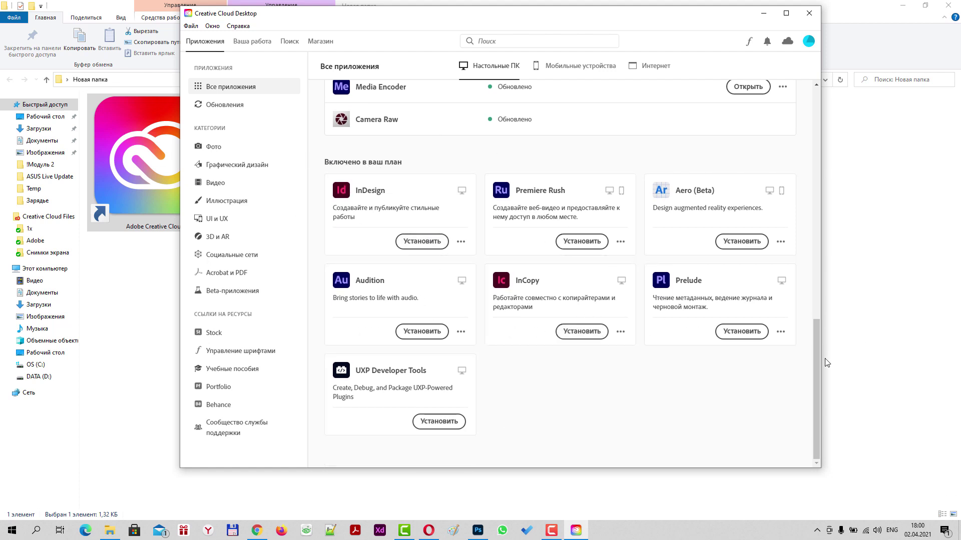
left_click_drag(821, 367, 823, 97)
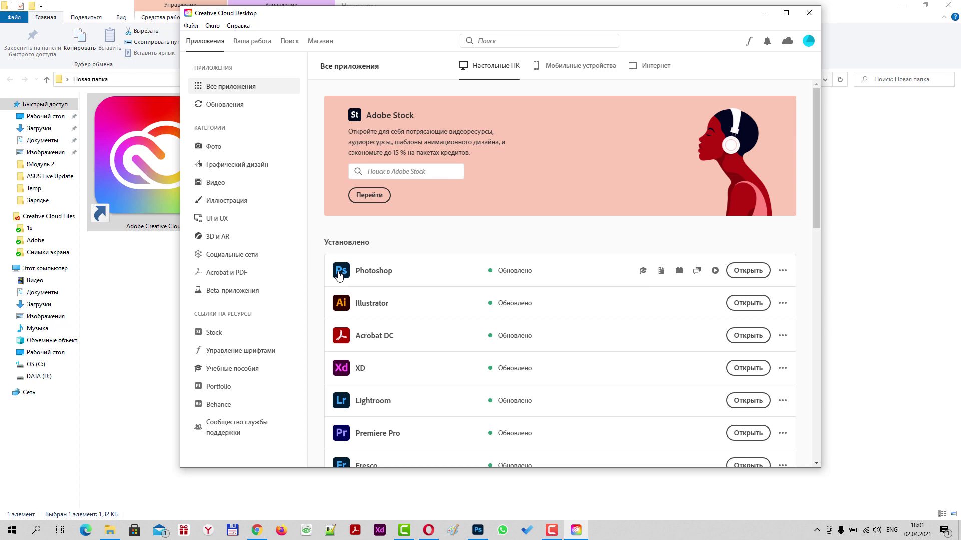
left_click(809, 13)
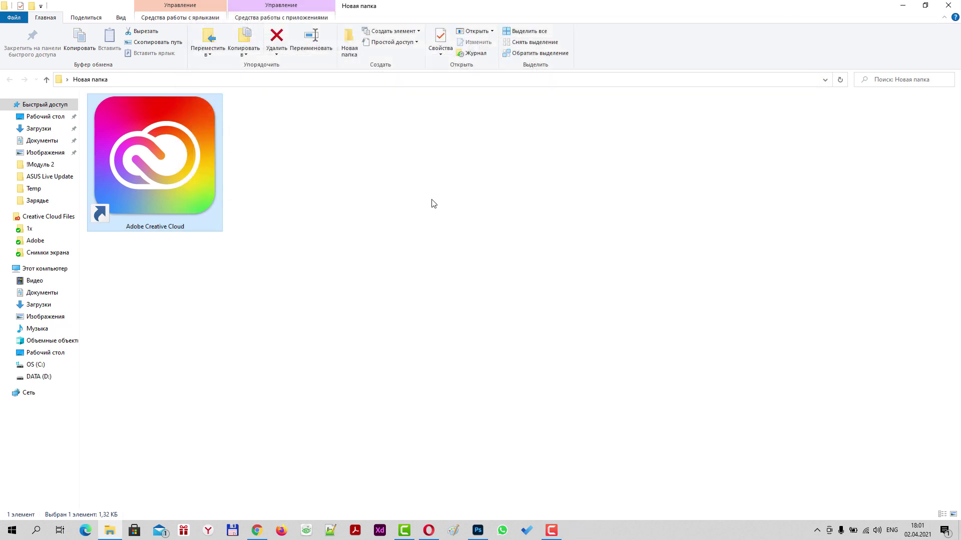